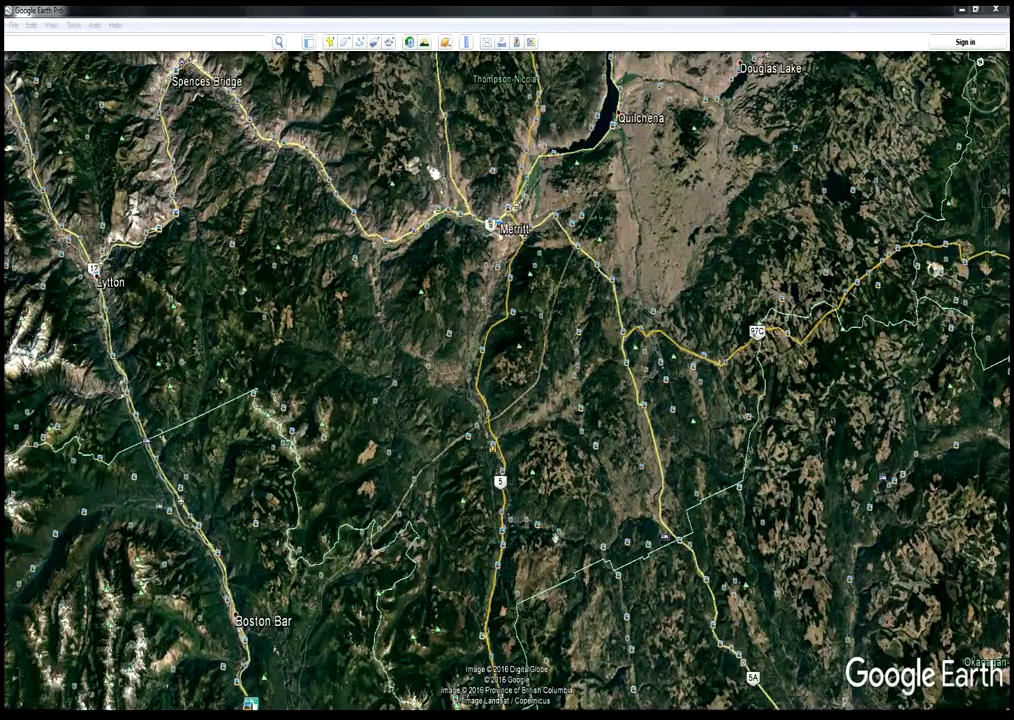
- Create a new path named Shovelnose, with the map centred on the side-road junction along Coldwater Rd west of Brookmere
{"action": "left_click_drag", "start_coordinate": [588, 500], "coordinate": [534, 435]}
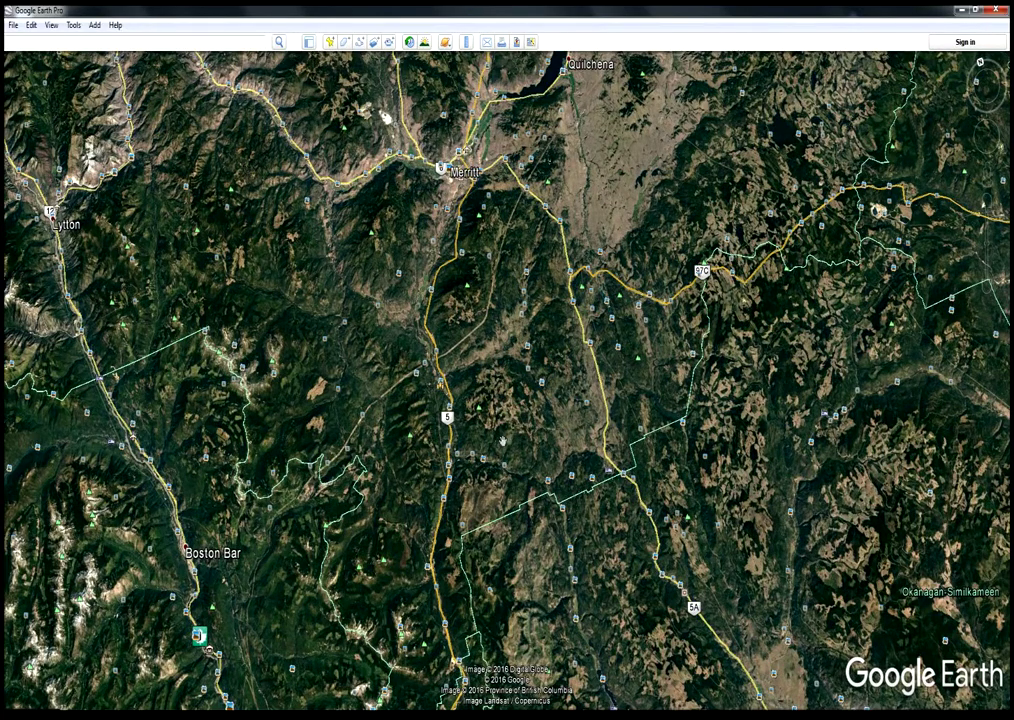
{"action": "left_click_drag", "start_coordinate": [538, 436], "coordinate": [539, 411]}
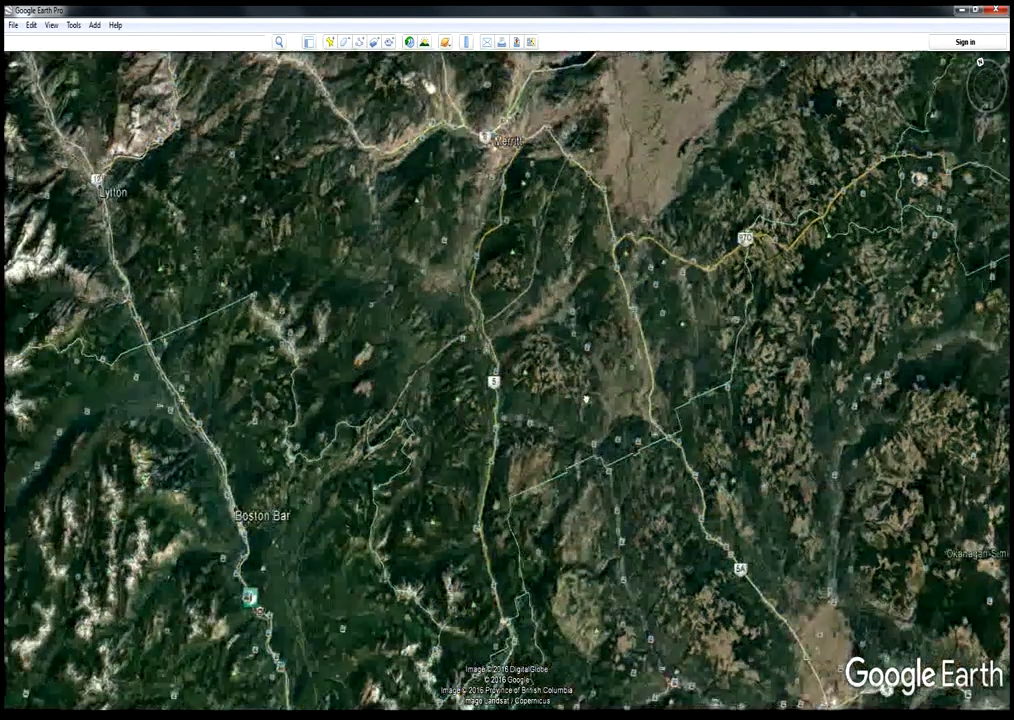
{"action": "scroll", "coordinate": [538, 405], "scroll_direction": "up", "scroll_amount": 5}
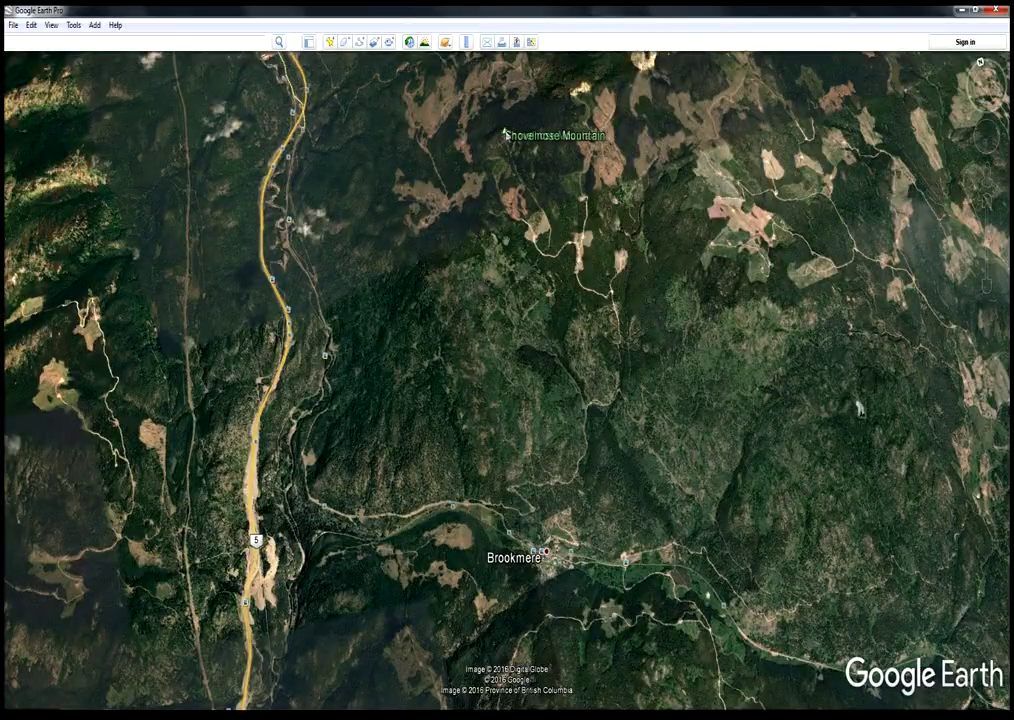
{"action": "scroll", "coordinate": [480, 519], "scroll_direction": "up", "scroll_amount": 5}
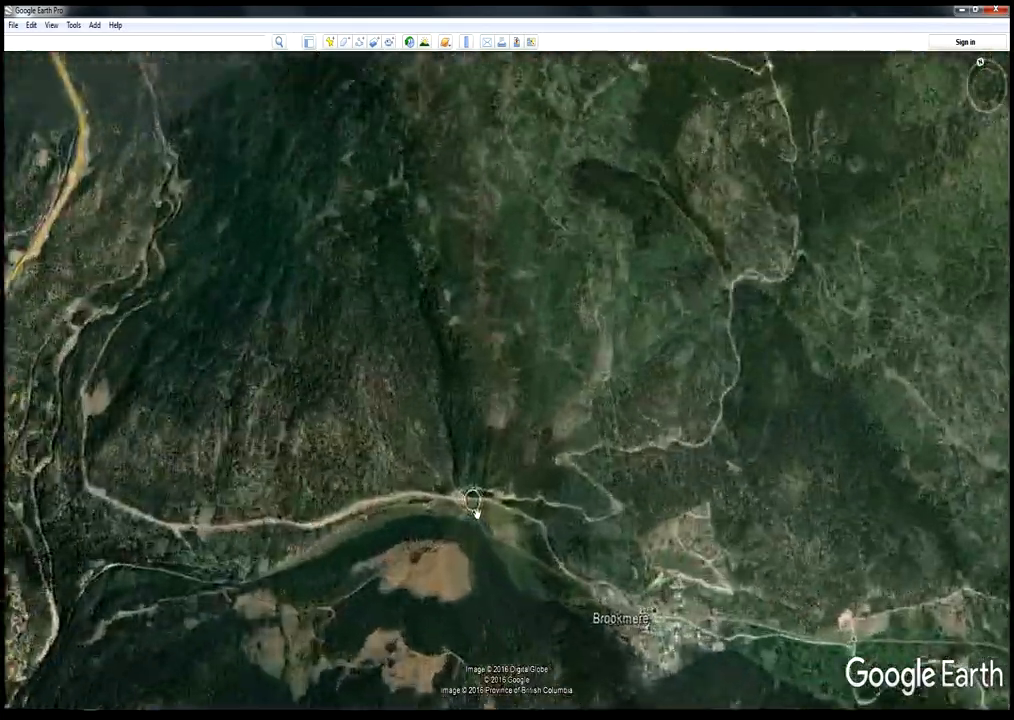
{"action": "scroll", "coordinate": [476, 512], "scroll_direction": "up", "scroll_amount": 5}
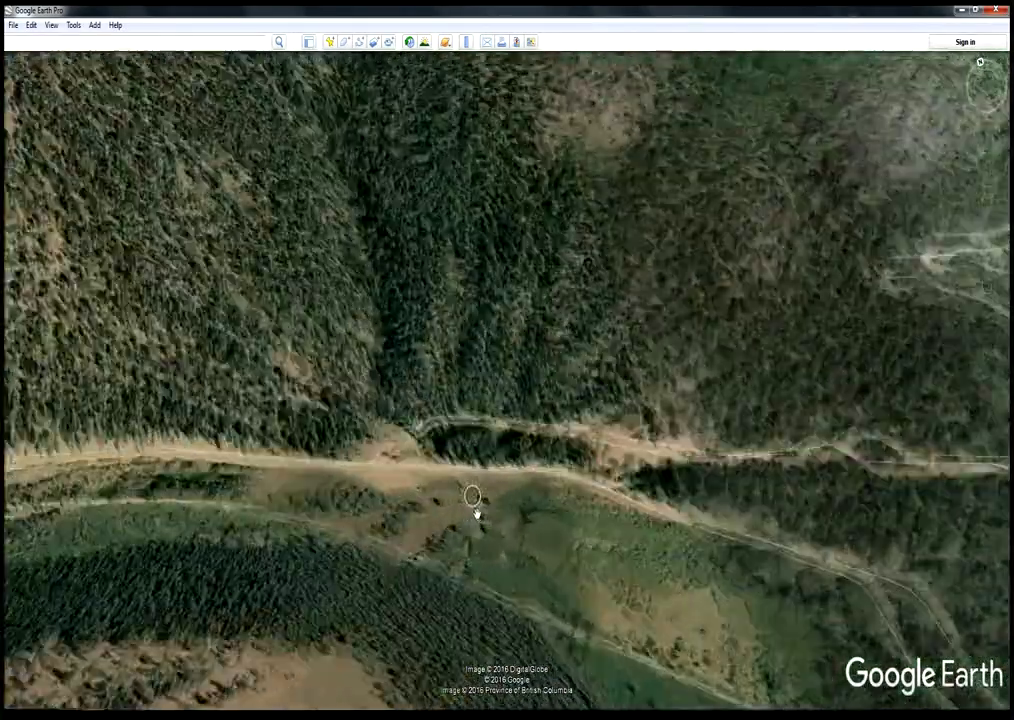
{"action": "scroll", "coordinate": [479, 561], "scroll_direction": "up", "scroll_amount": 2}
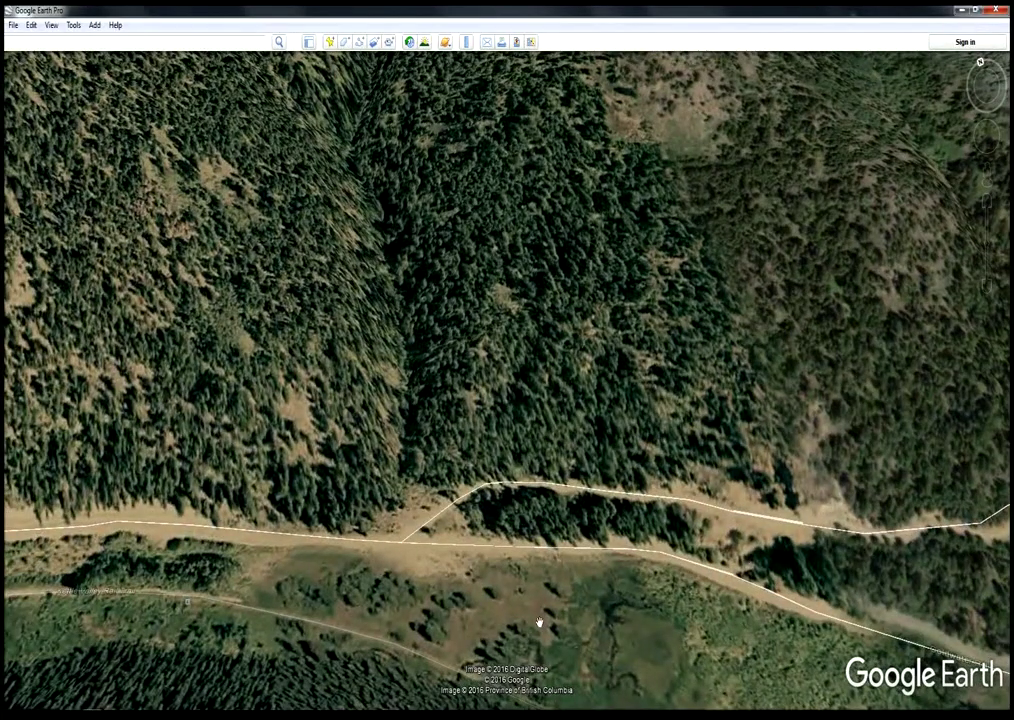
{"action": "left_click", "coordinate": [359, 43]}
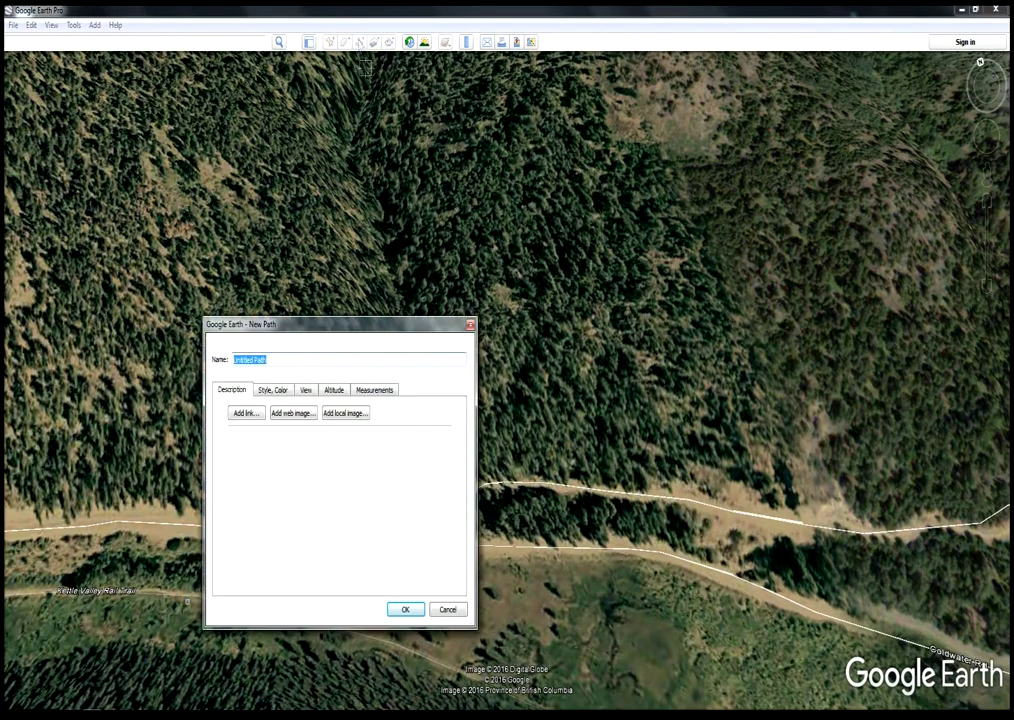
{"action": "type", "text": "Shovelnose"}
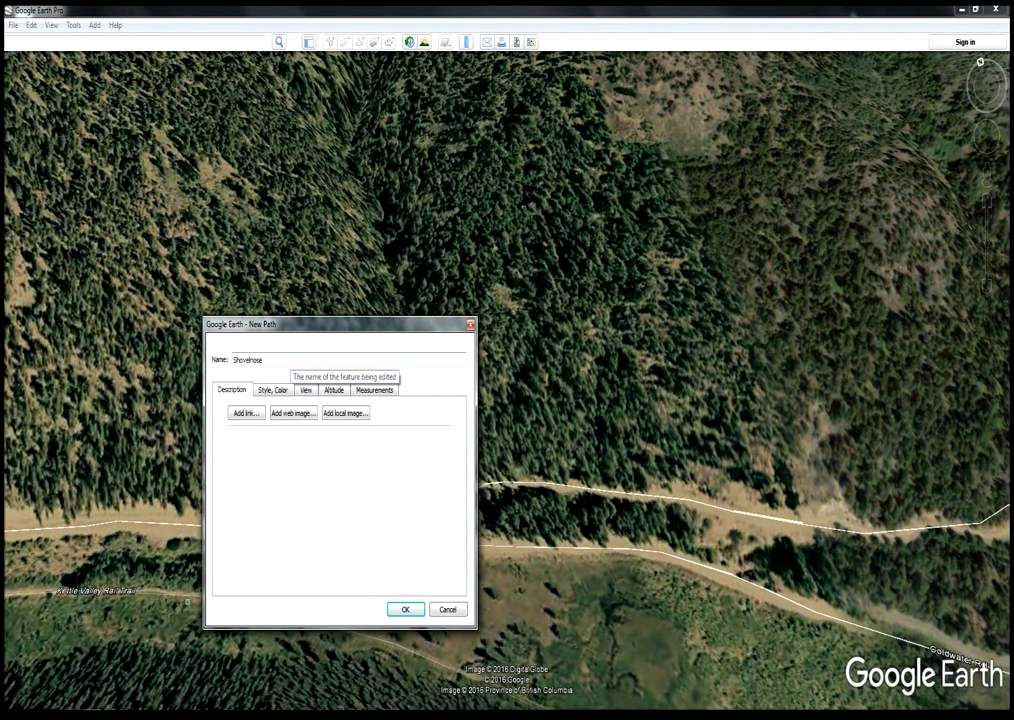
- Set the Shovelnose path's line color to red and move the path dialog clear of the map
{"action": "left_click", "coordinate": [276, 392]}
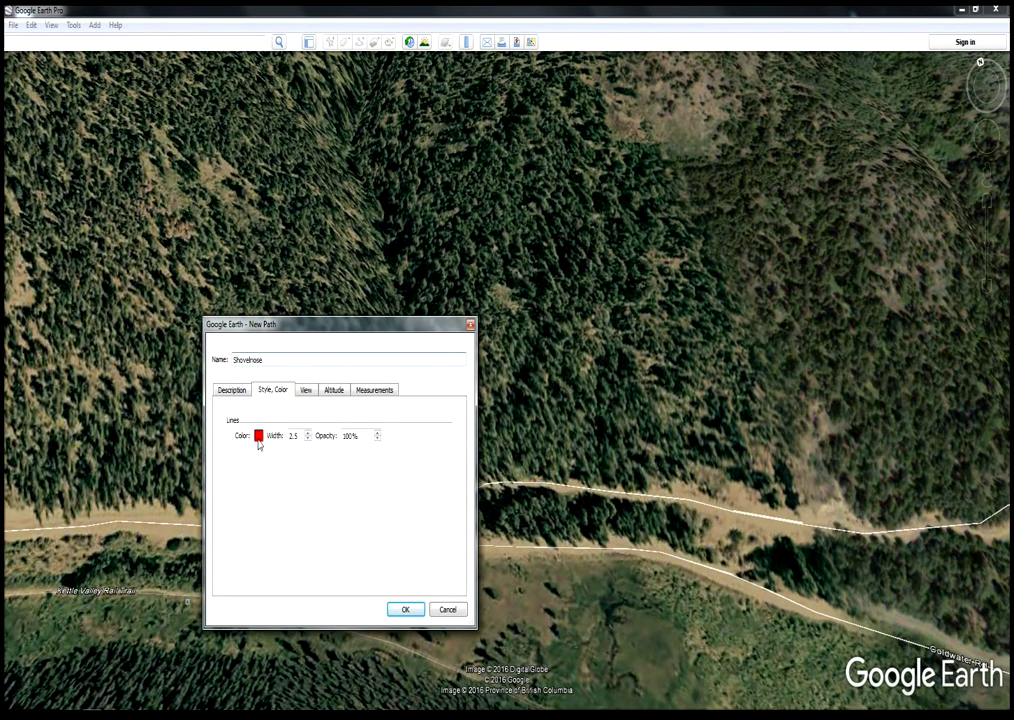
{"action": "left_click", "coordinate": [258, 437]}
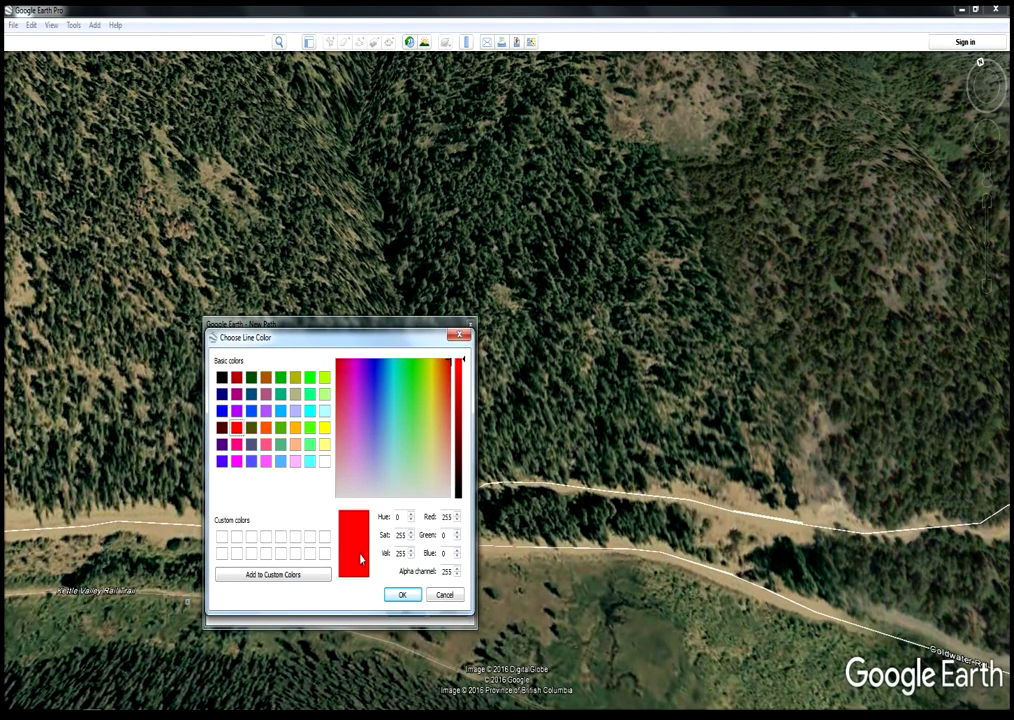
{"action": "left_click", "coordinate": [402, 594]}
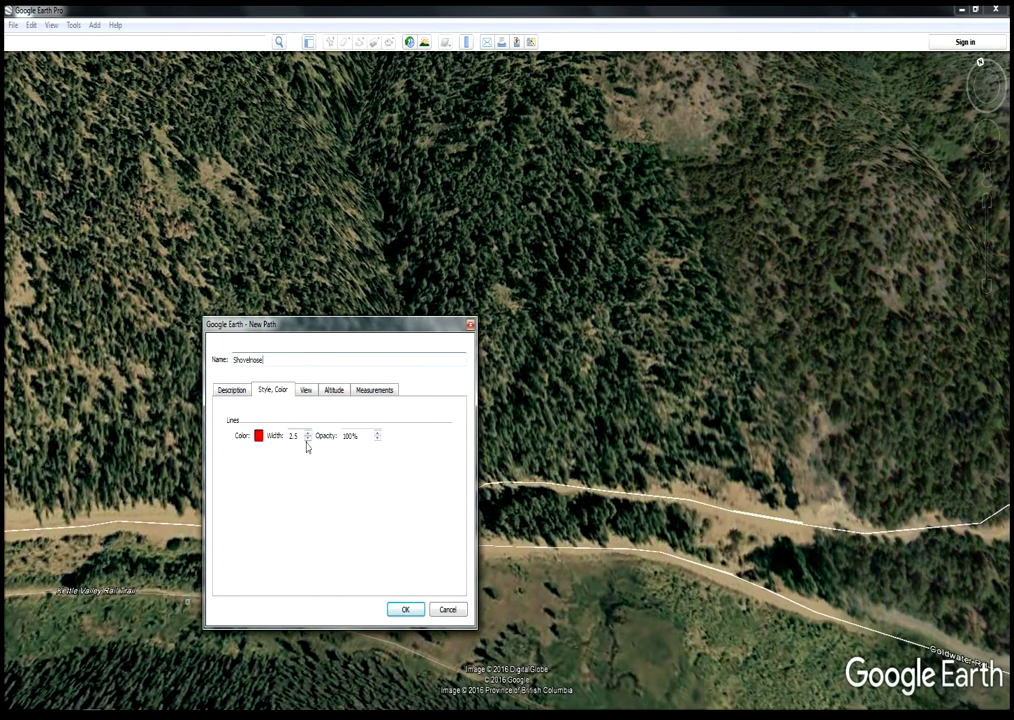
{"action": "left_click", "coordinate": [308, 439]}
{"action": "left_click_drag", "start_coordinate": [400, 334], "coordinate": [509, 698]}
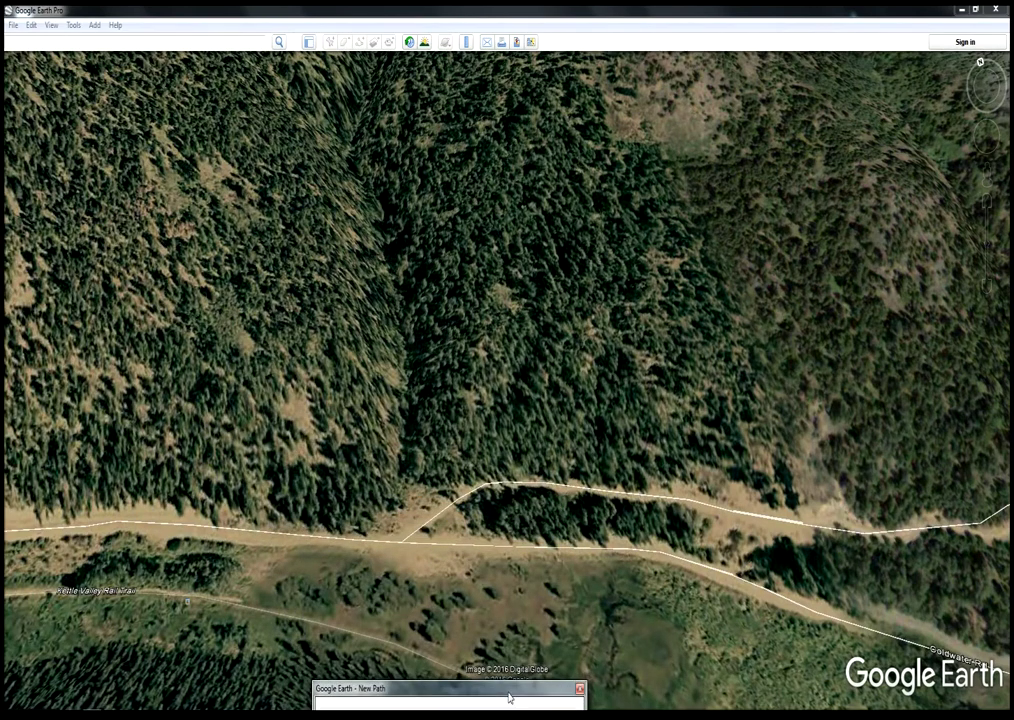
- Begin tracing the path at the Coldwater Rd junction and follow the northern side road eastward
{"action": "left_click", "coordinate": [401, 541]}
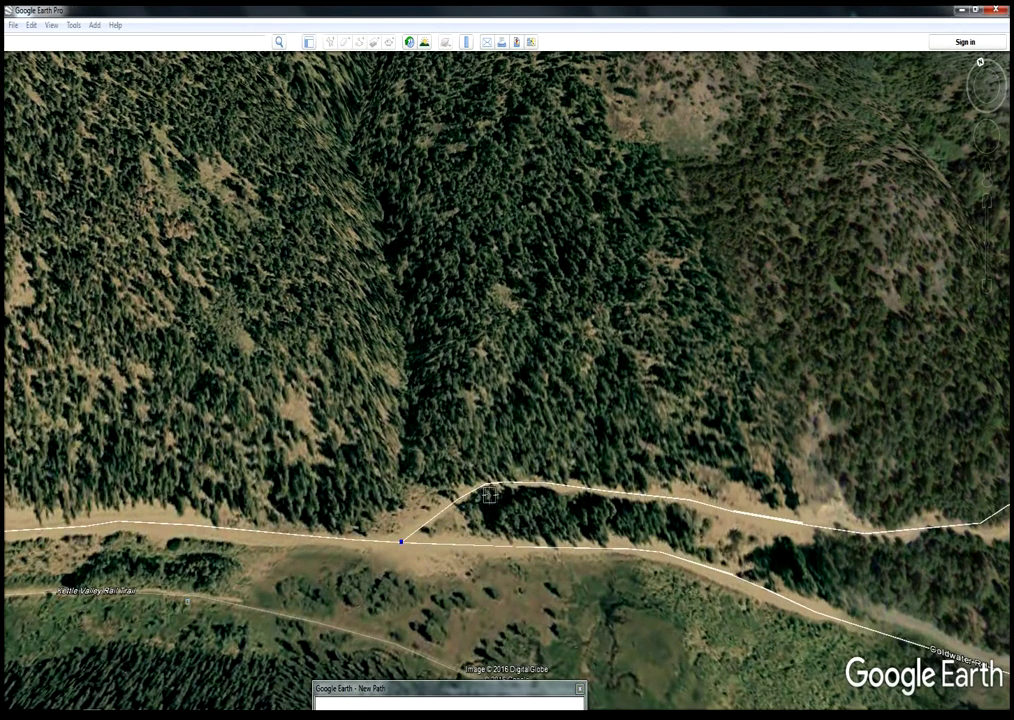
{"action": "left_click", "coordinate": [485, 485]}
{"action": "left_click", "coordinate": [565, 484]}
{"action": "left_click", "coordinate": [638, 495]}
{"action": "left_click", "coordinate": [719, 513]}
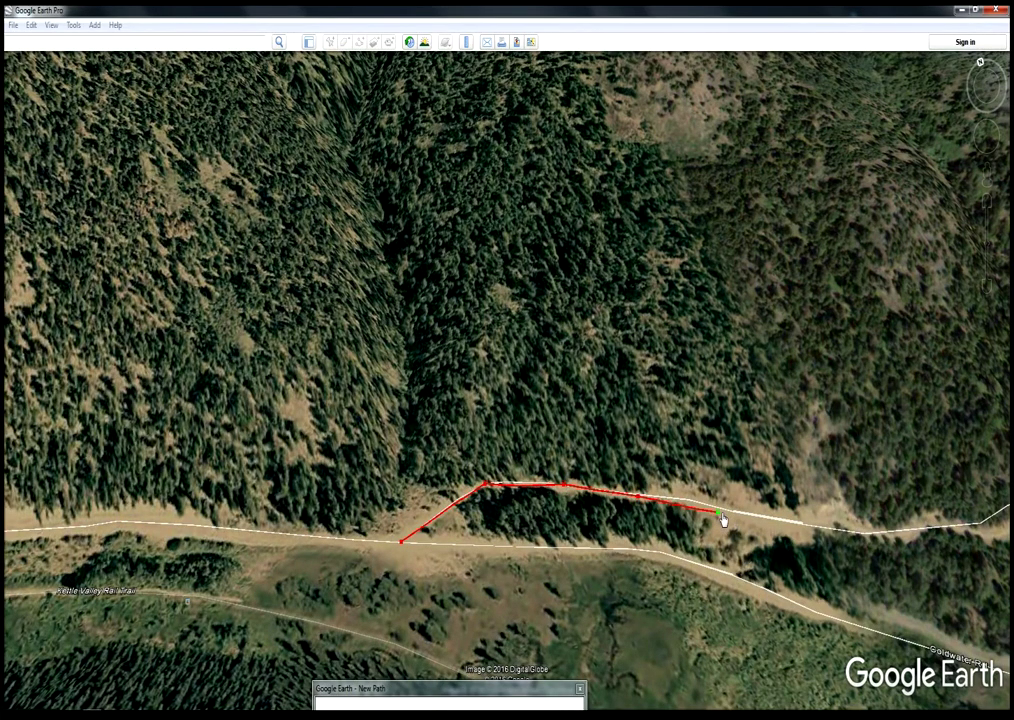
- Continue the path east along the side road through the clearing to the small bump in the road
{"action": "key", "text": "Right"}
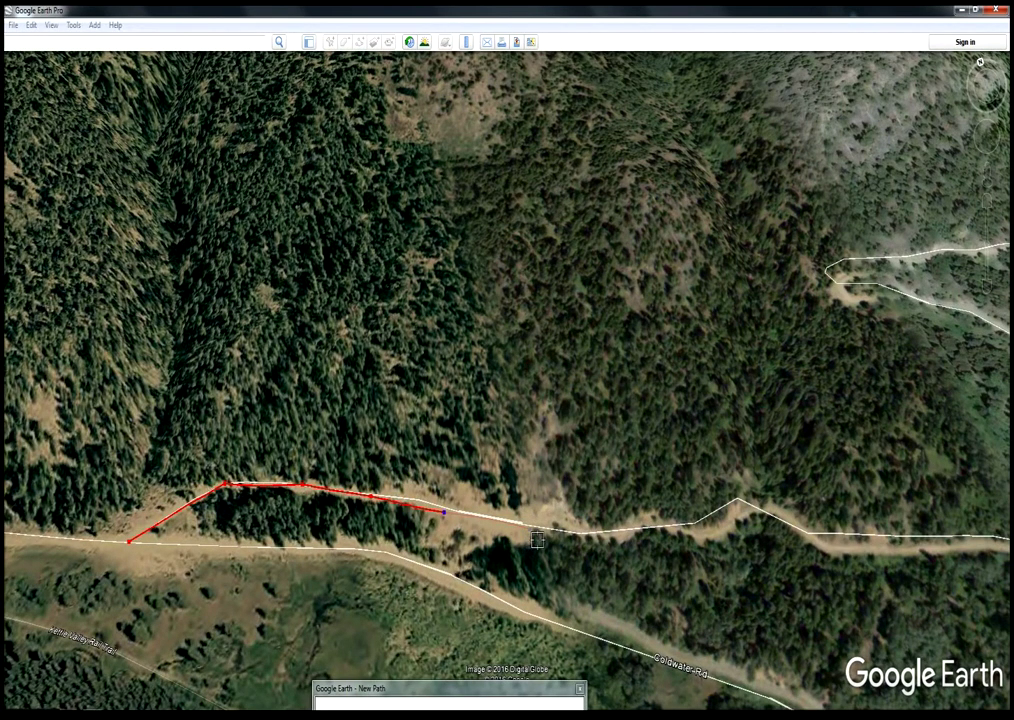
{"action": "left_click", "coordinate": [529, 529]}
{"action": "left_click", "coordinate": [590, 533]}
{"action": "left_click", "coordinate": [620, 537]}
{"action": "left_click", "coordinate": [651, 524]}
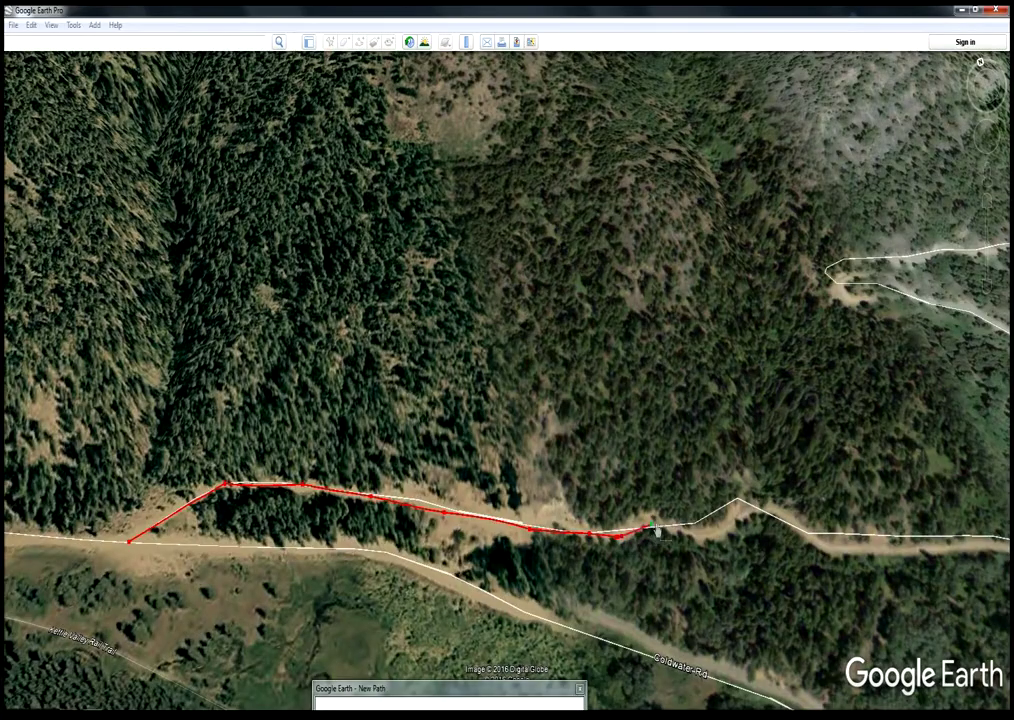
{"action": "left_click", "coordinate": [693, 533]}
{"action": "left_click", "coordinate": [759, 511]}
- Extend the path down from the bump and east along the straight forested stretch
{"action": "key", "text": "Right"}
{"action": "key", "text": "Right"}
{"action": "key", "text": "Up"}
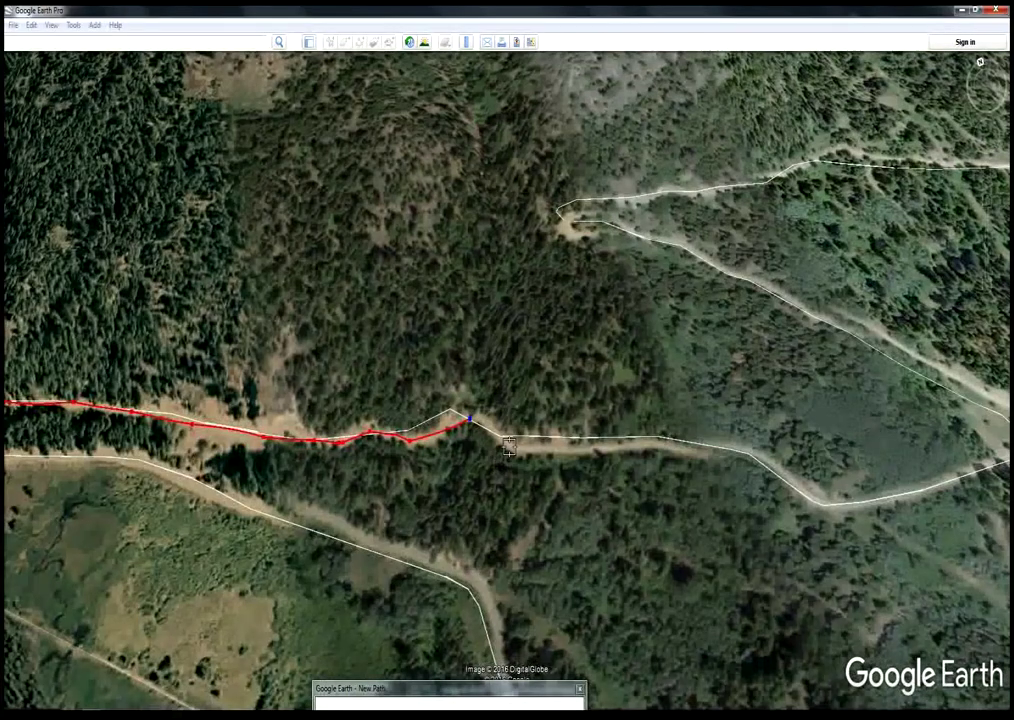
{"action": "left_click", "coordinate": [502, 436]}
{"action": "left_click", "coordinate": [524, 450]}
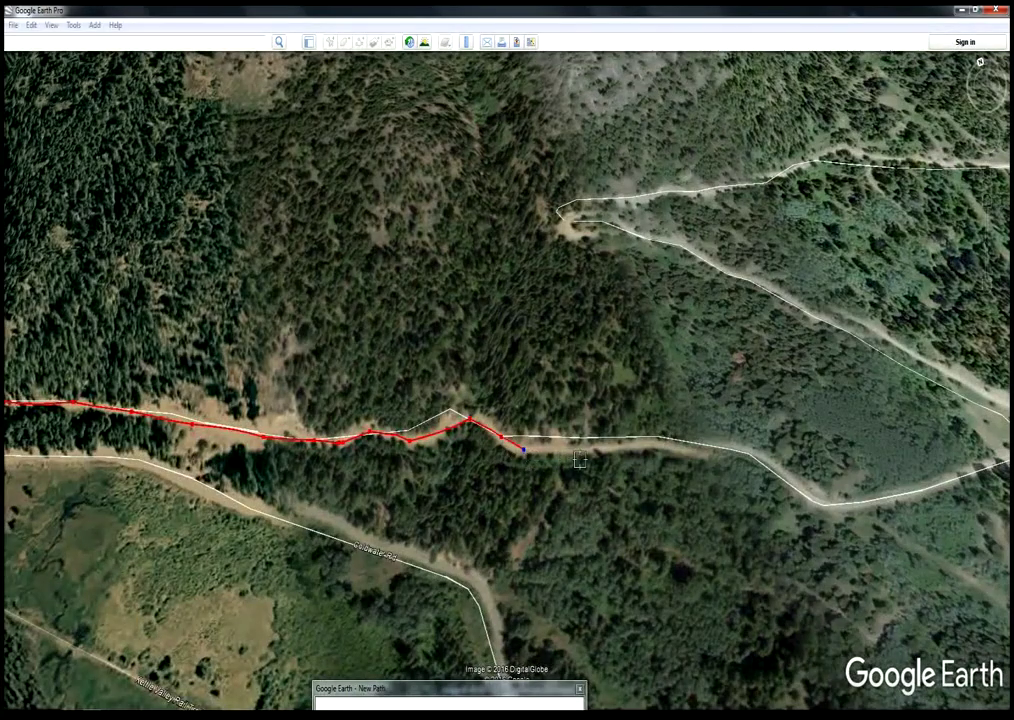
{"action": "left_click", "coordinate": [571, 448]}
{"action": "left_click", "coordinate": [603, 448]}
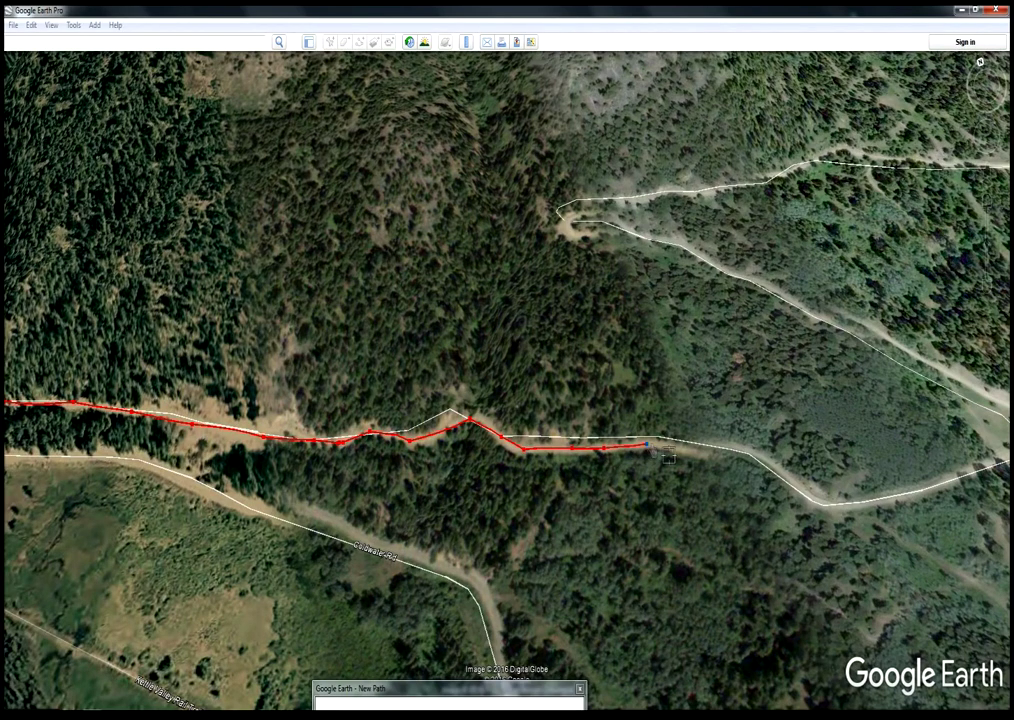
- Trace the path through the southward dip in the road and up to the eastern hairpin bend
{"action": "left_click", "coordinate": [696, 453]}
{"action": "left_click", "coordinate": [736, 451]}
{"action": "left_click", "coordinate": [770, 464]}
{"action": "left_click", "coordinate": [812, 499]}
{"action": "left_click", "coordinate": [852, 505]}
{"action": "left_click", "coordinate": [907, 491]}
{"action": "key", "text": "Right"}
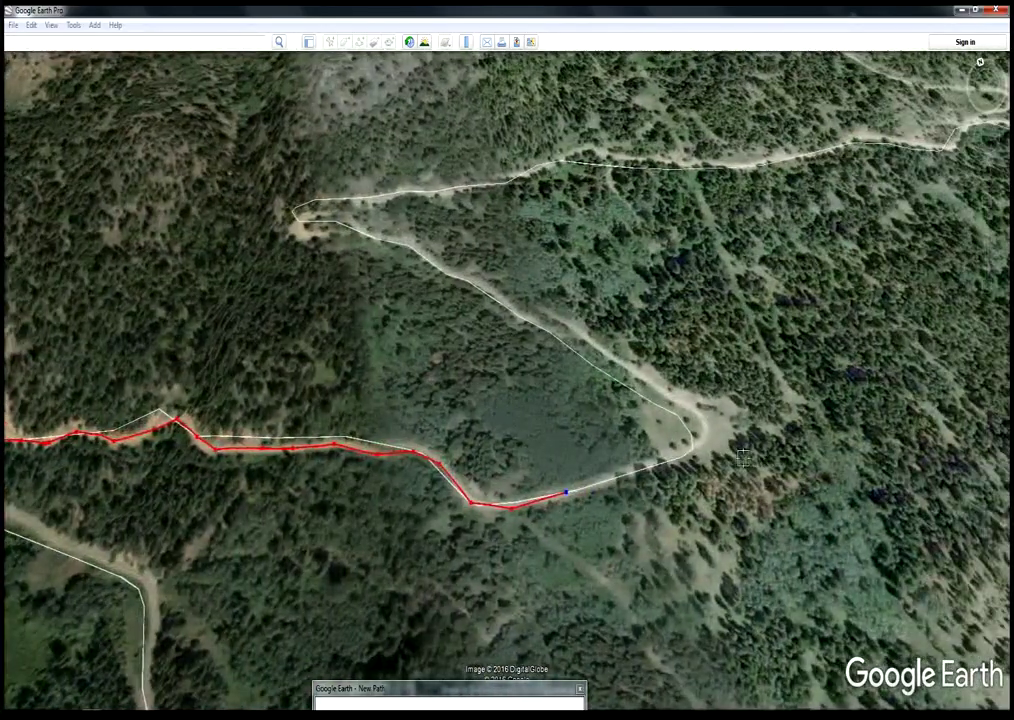
{"action": "left_click", "coordinate": [694, 443]}
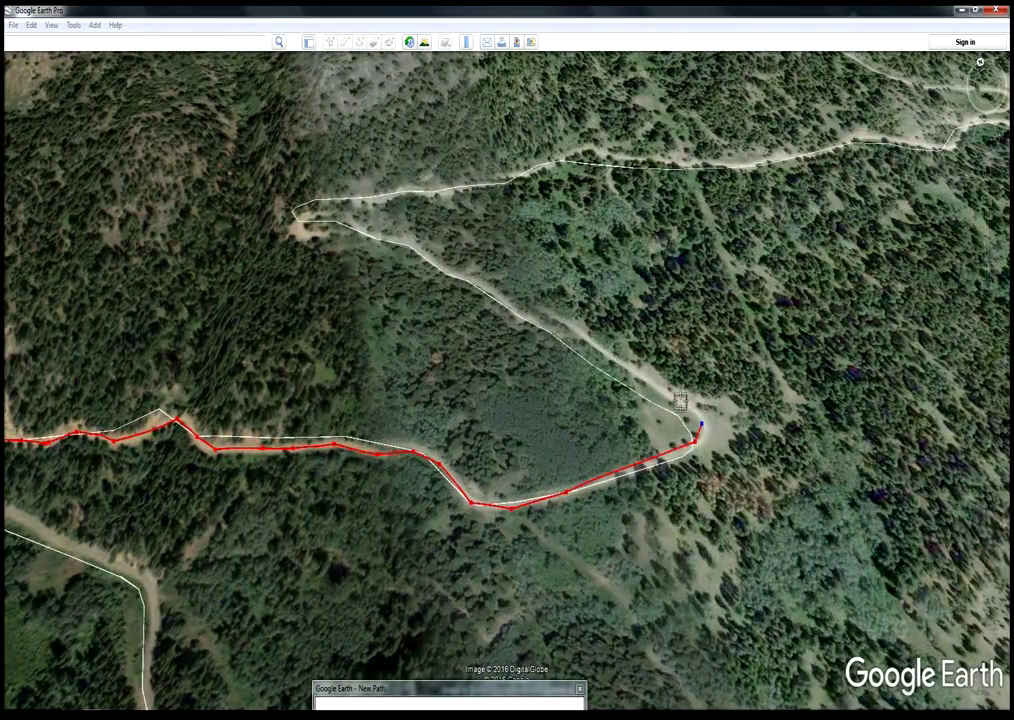
- Trace the path from the eastern hairpin northwest along the diagonal road to the western switchback
{"action": "left_click", "coordinate": [672, 397]}
{"action": "left_click", "coordinate": [578, 338]}
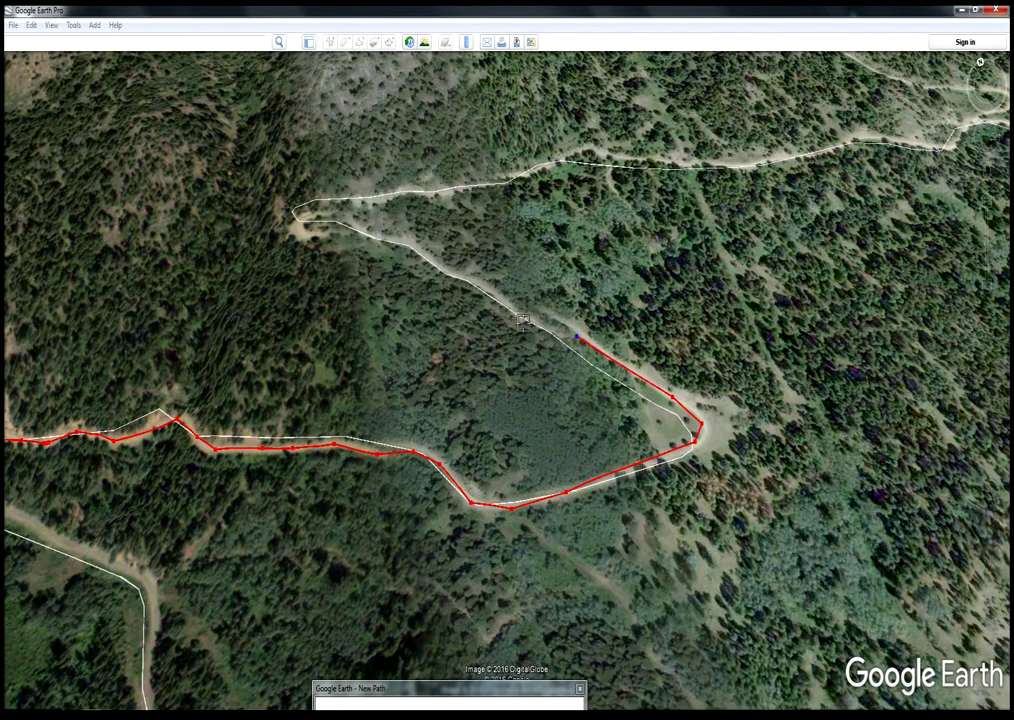
{"action": "left_click", "coordinate": [501, 302]}
{"action": "left_click", "coordinate": [439, 269]}
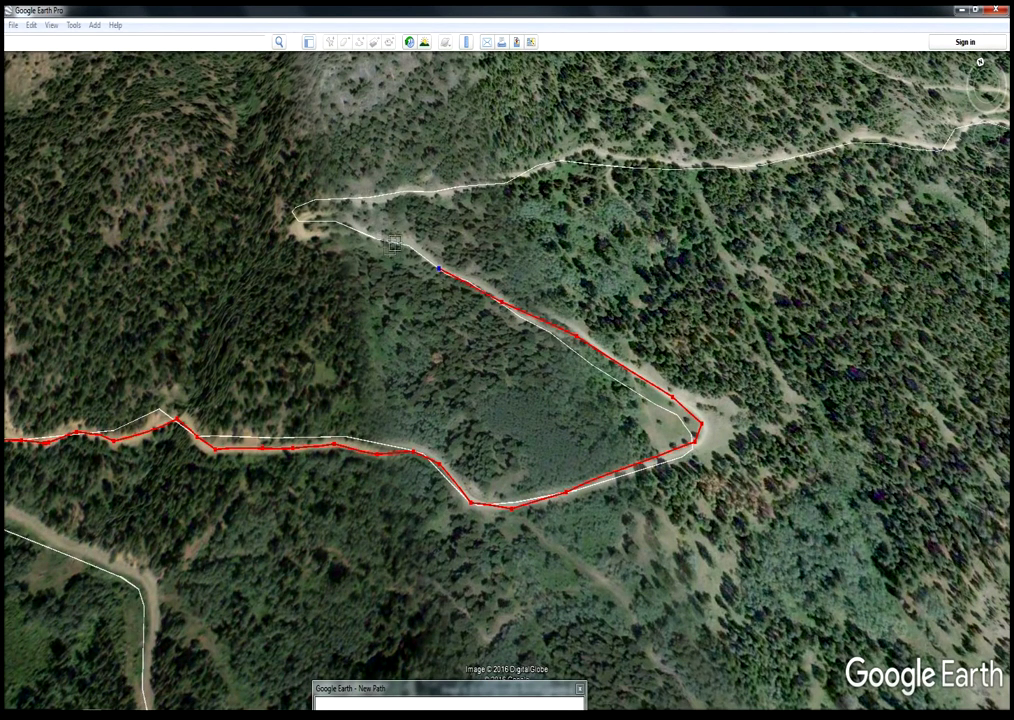
{"action": "left_click", "coordinate": [404, 242]}
{"action": "left_click", "coordinate": [361, 233]}
{"action": "left_click", "coordinate": [311, 237]}
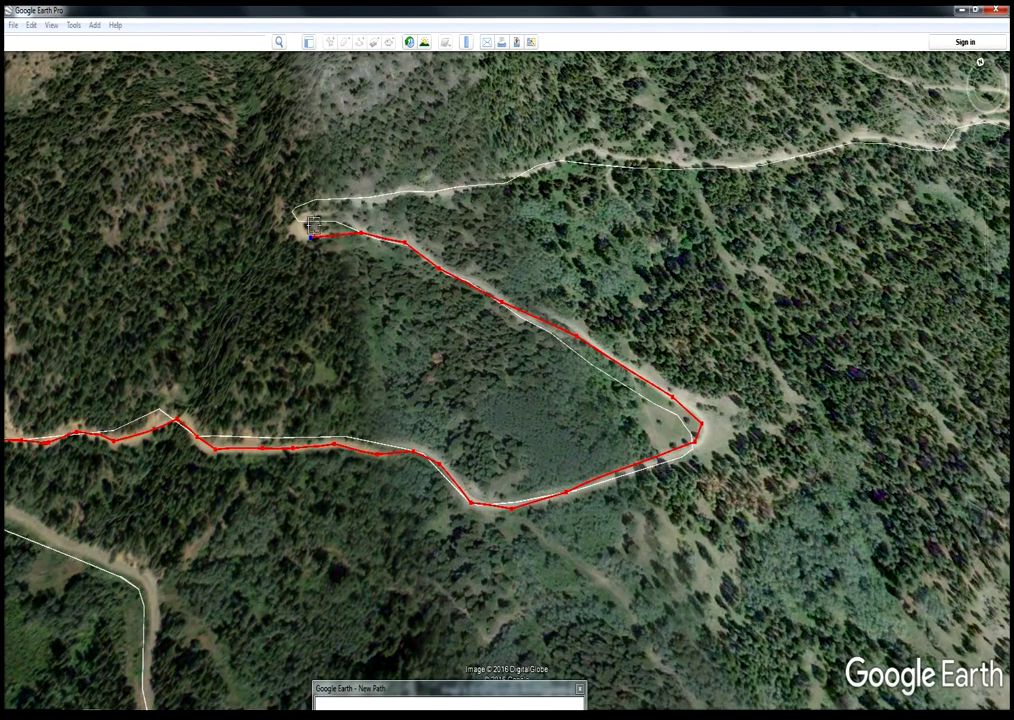
- Take the path around the western switchback and start it eastward on the uphill leg of the road
{"action": "left_click", "coordinate": [306, 215]}
{"action": "left_click", "coordinate": [361, 203]}
{"action": "left_click", "coordinate": [409, 188]}
{"action": "left_click", "coordinate": [435, 192]}
{"action": "left_click", "coordinate": [479, 187]}
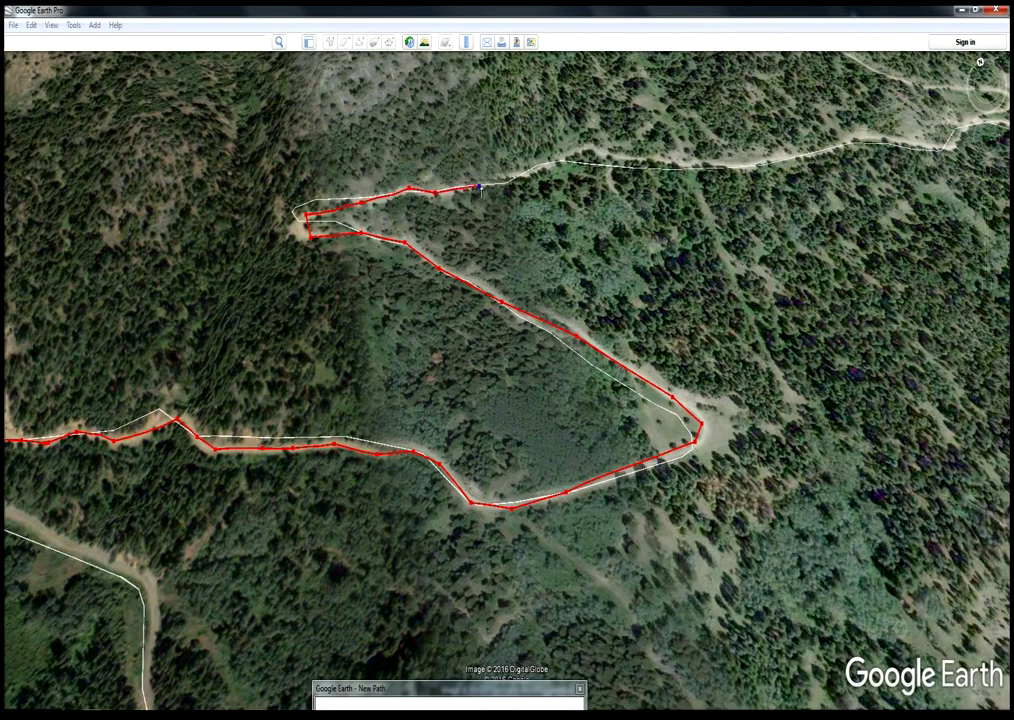
- Continue the path east along the uphill leg, placing points over its crest and the straight stretch beyond
{"action": "left_click", "coordinate": [507, 180]}
{"action": "left_click", "coordinate": [540, 170]}
{"action": "left_click", "coordinate": [563, 162]}
{"action": "left_click", "coordinate": [589, 149]}
{"action": "left_click", "coordinate": [633, 158]}
{"action": "left_click", "coordinate": [698, 163]}
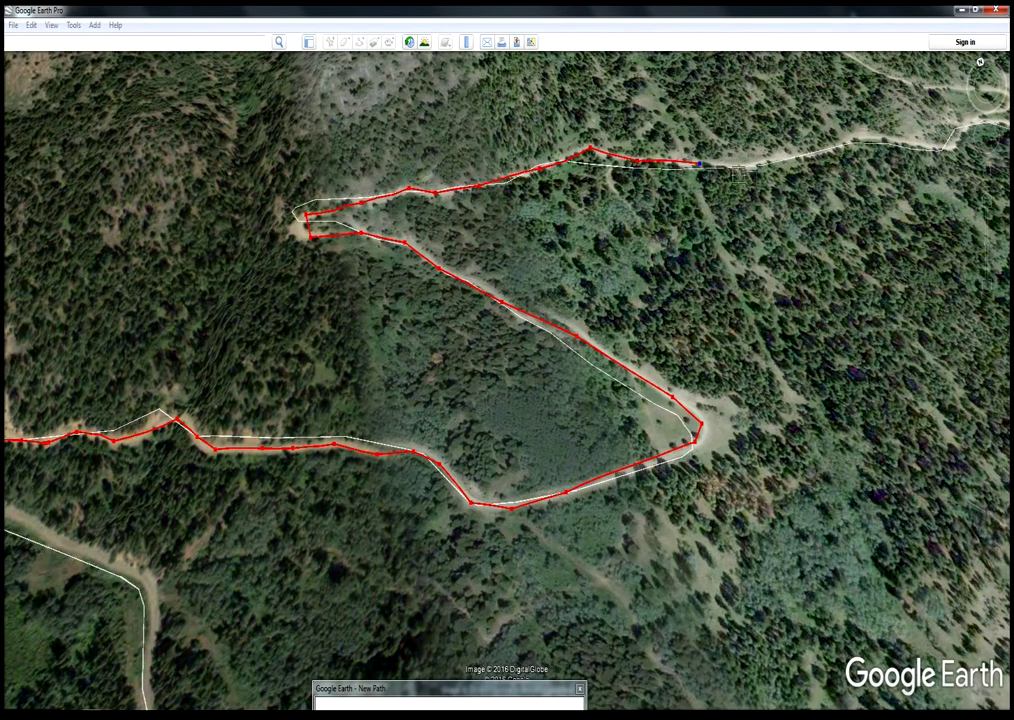
{"action": "left_click", "coordinate": [747, 171]}
- Extend the path east along the road to just past the fork where the looping side road branches off
{"action": "left_click_drag", "start_coordinate": [818, 174], "coordinate": [290, 387]}
{"action": "left_click", "coordinate": [253, 390]}
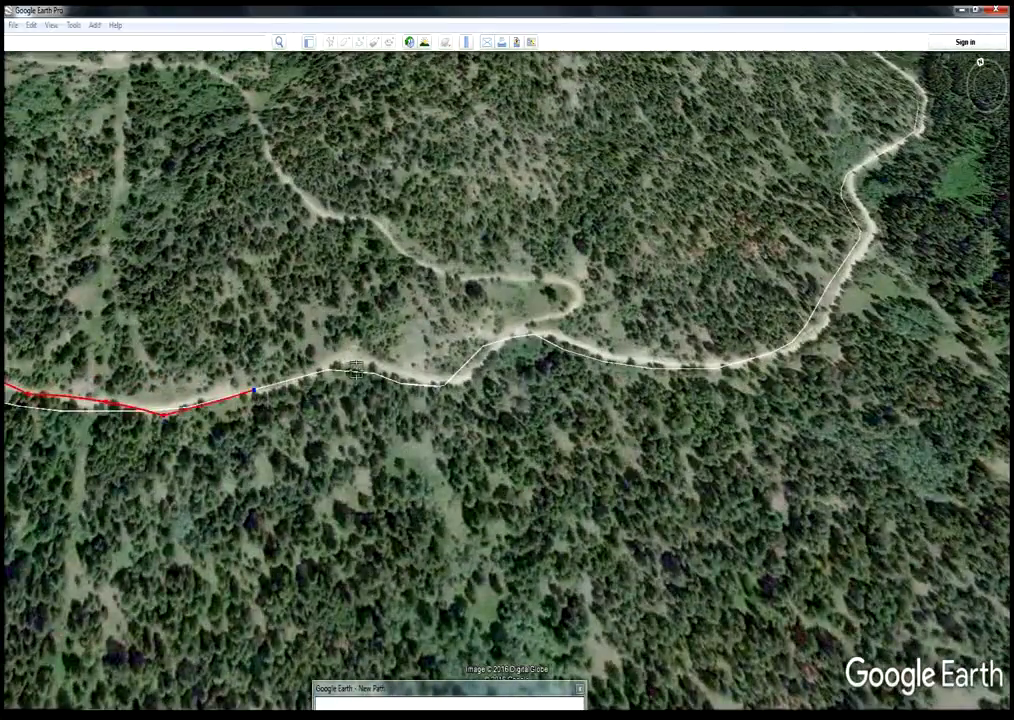
{"action": "left_click", "coordinate": [347, 359]}
{"action": "left_click", "coordinate": [426, 378]}
{"action": "left_click", "coordinate": [465, 378]}
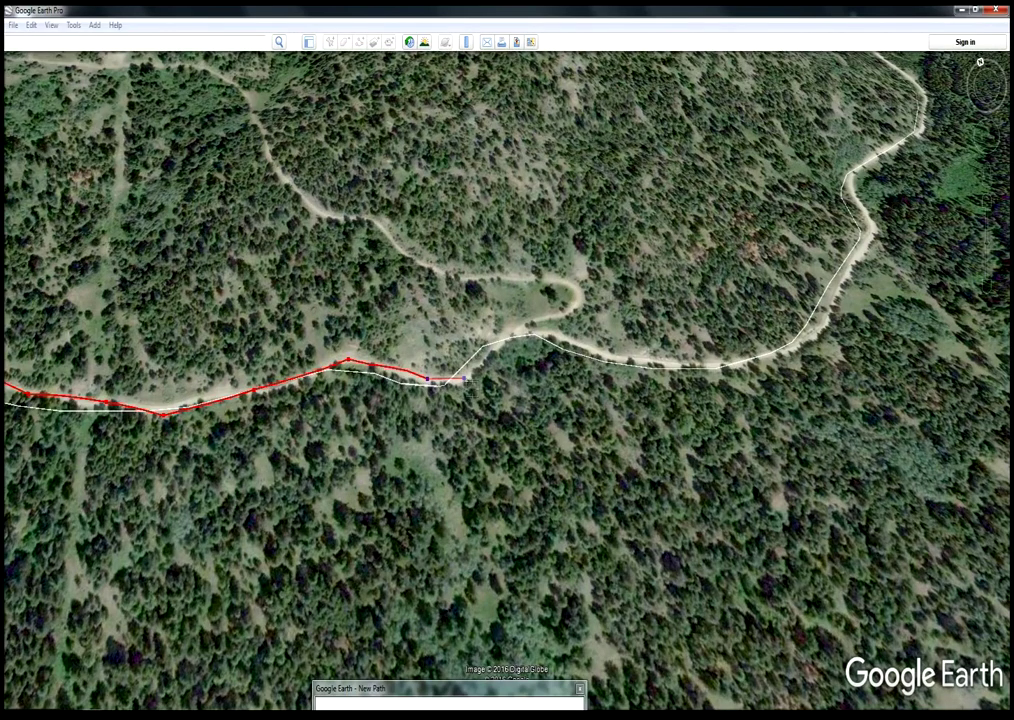
{"action": "left_click", "coordinate": [492, 356]}
{"action": "left_click", "coordinate": [565, 343]}
- Trace the path along the southern branch east of the fork to the start of its northeast curve
{"action": "scroll", "coordinate": [567, 347], "scroll_direction": "up", "scroll_amount": 3}
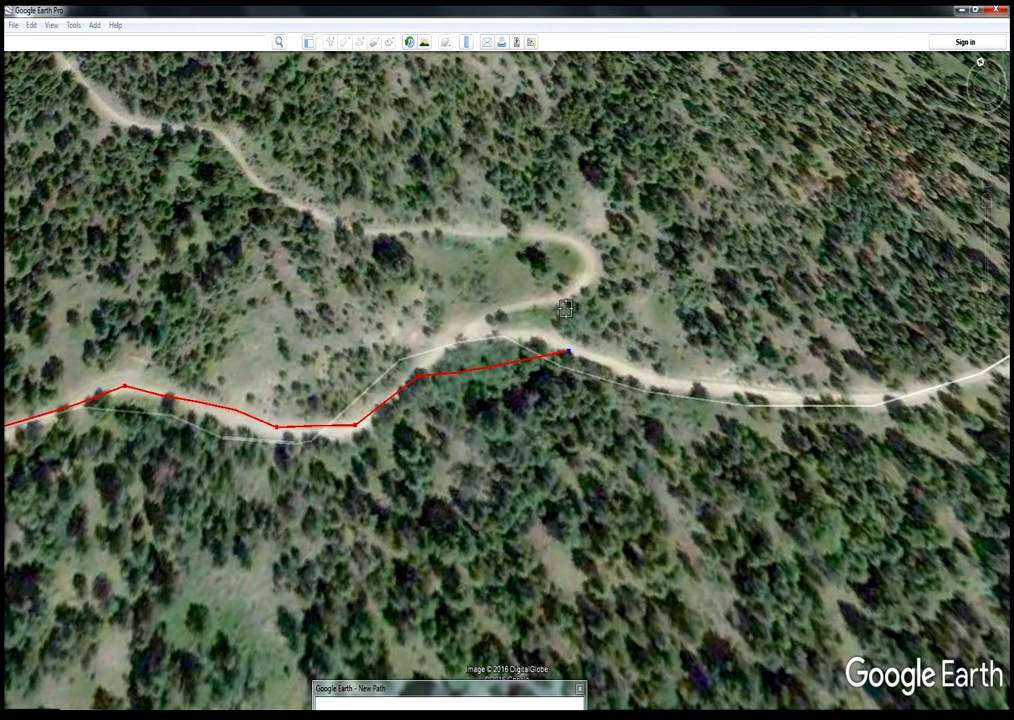
{"action": "left_click", "coordinate": [643, 376]}
{"action": "left_click", "coordinate": [748, 392]}
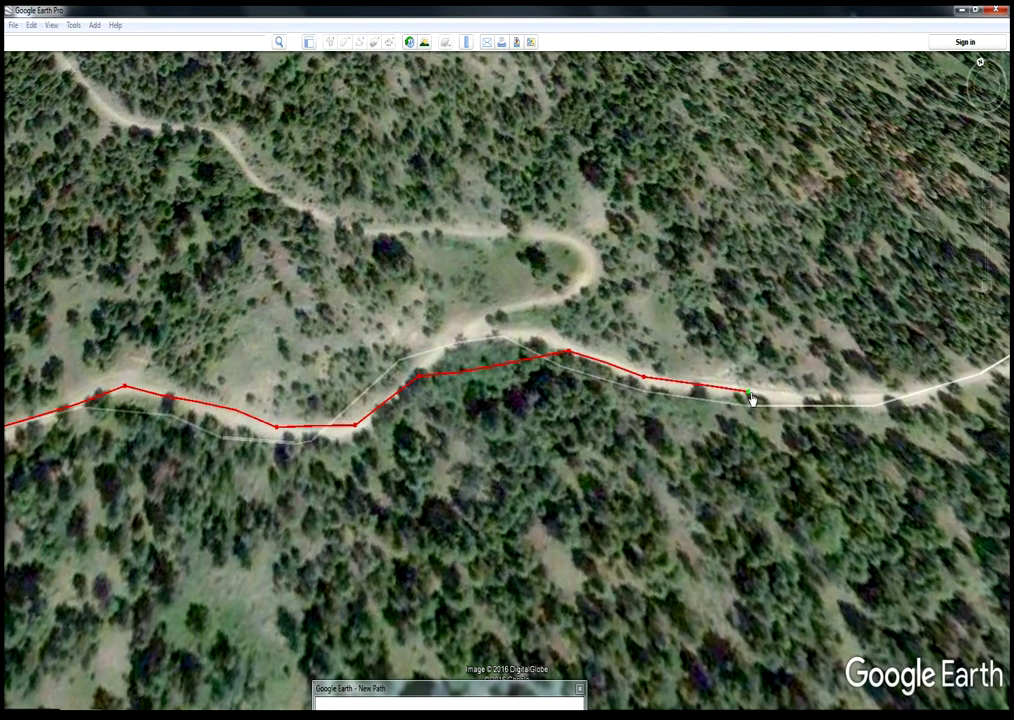
{"action": "key", "text": "Right"}
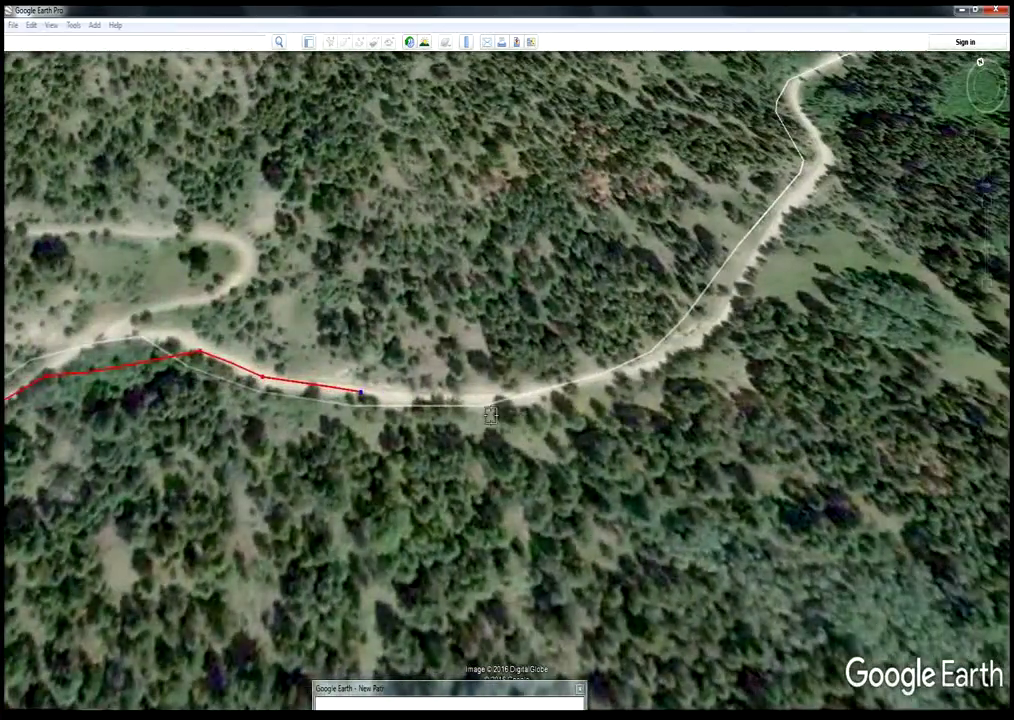
{"action": "left_click", "coordinate": [483, 404]}
{"action": "left_click", "coordinate": [532, 395]}
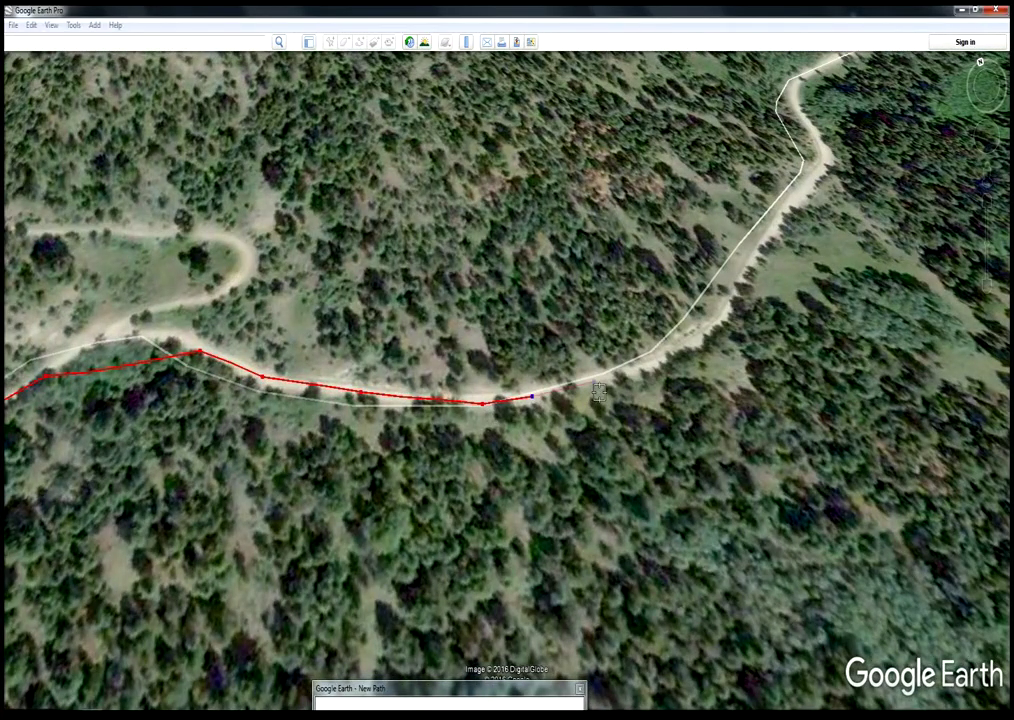
{"action": "left_click", "coordinate": [593, 381]}
{"action": "left_click", "coordinate": [664, 360]}
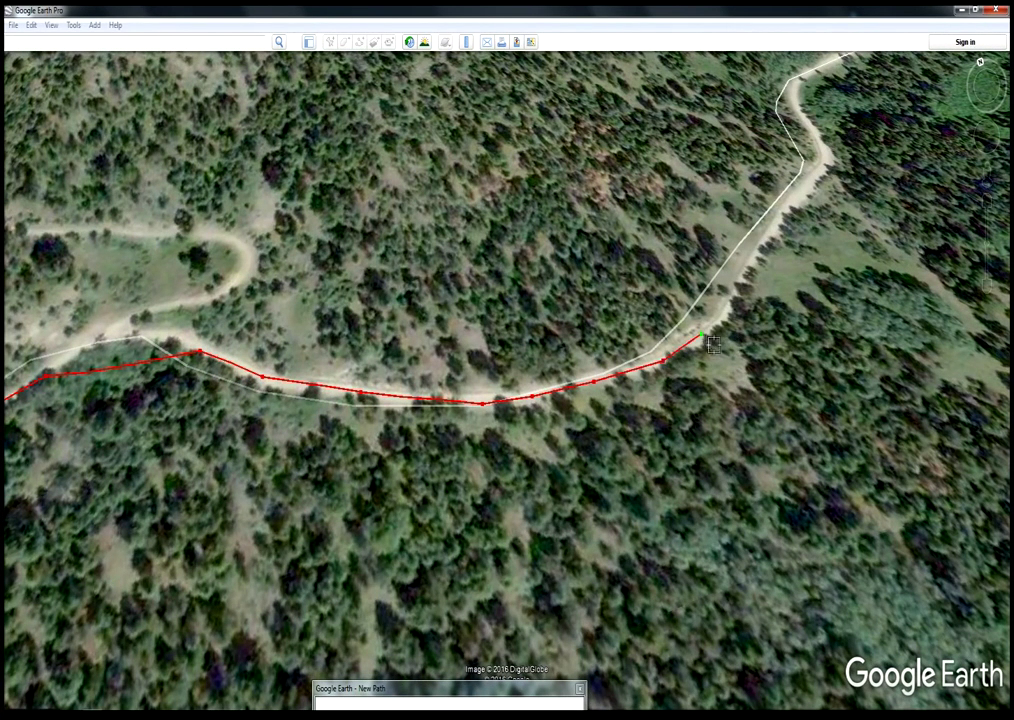
- Trace the path northeast up the road, around the sharp kink to the next bend
{"action": "left_click", "coordinate": [701, 334]}
{"action": "left_click", "coordinate": [723, 314]}
{"action": "left_click", "coordinate": [826, 160]}
{"action": "key", "text": "Up"}
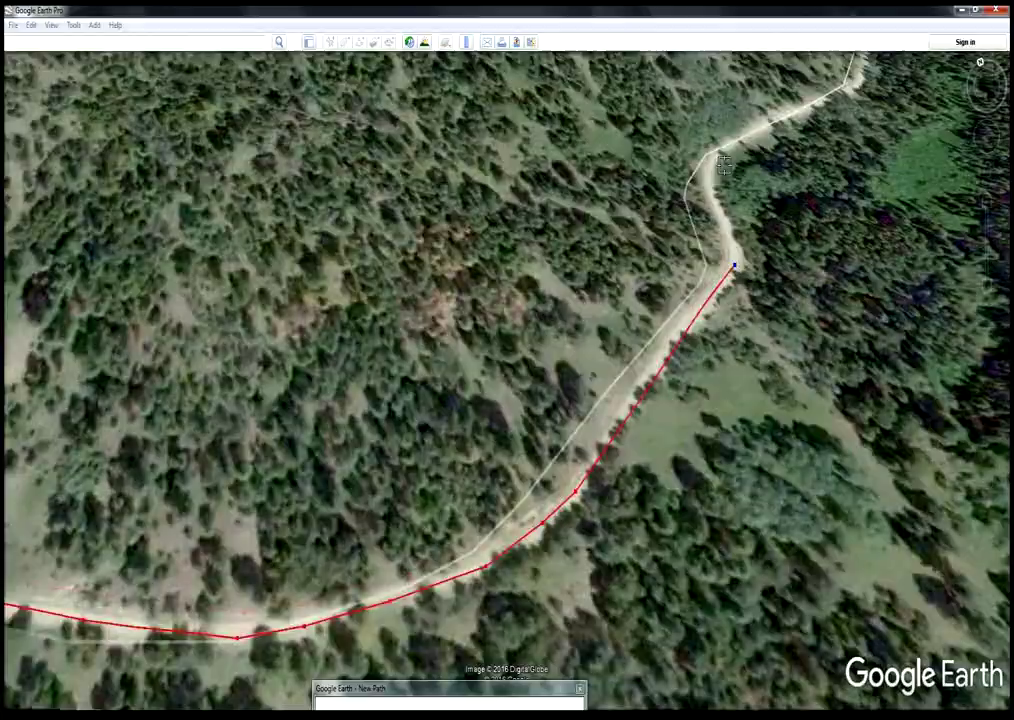
{"action": "left_click", "coordinate": [712, 168]}
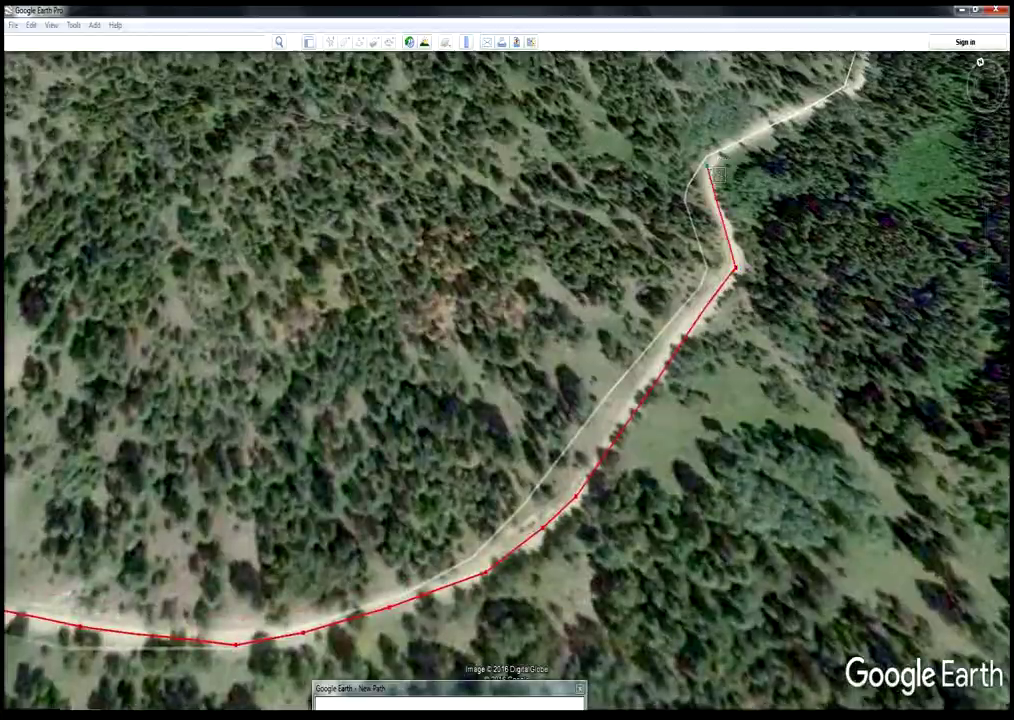
- Add a final point on the road just northeast of the bend and finish creating the Shovelnose path
{"action": "left_click", "coordinate": [731, 145]}
{"action": "scroll", "coordinate": [691, 214], "scroll_direction": "down", "scroll_amount": 2}
{"action": "scroll", "coordinate": [691, 214], "scroll_direction": "down", "scroll_amount": 3}
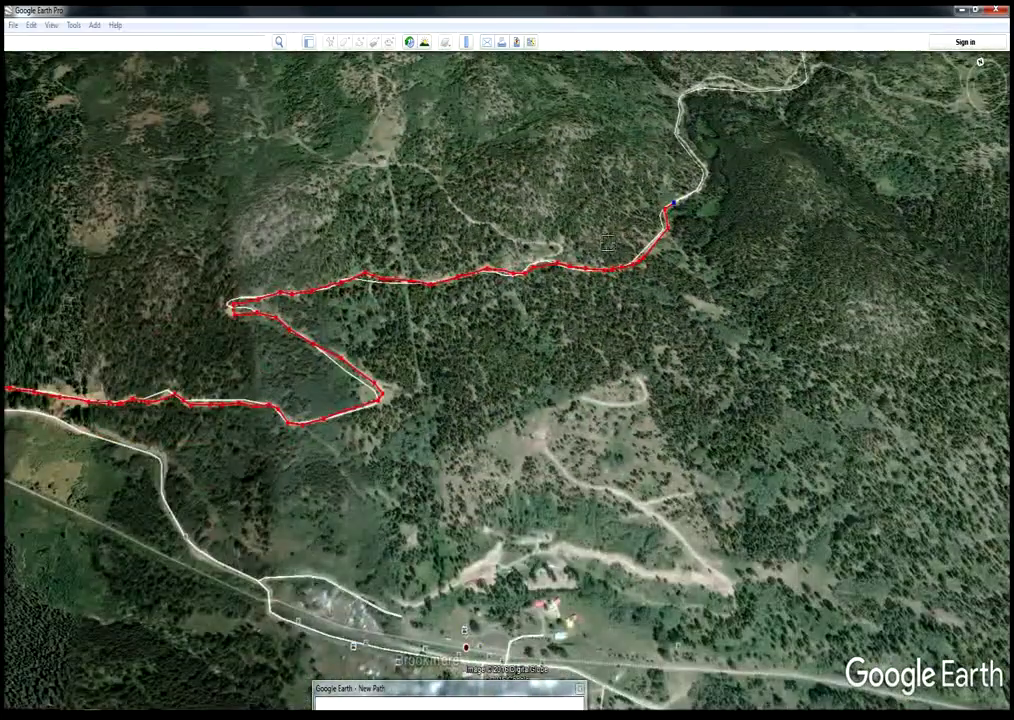
{"action": "scroll", "coordinate": [607, 243], "scroll_direction": "down", "scroll_amount": 3}
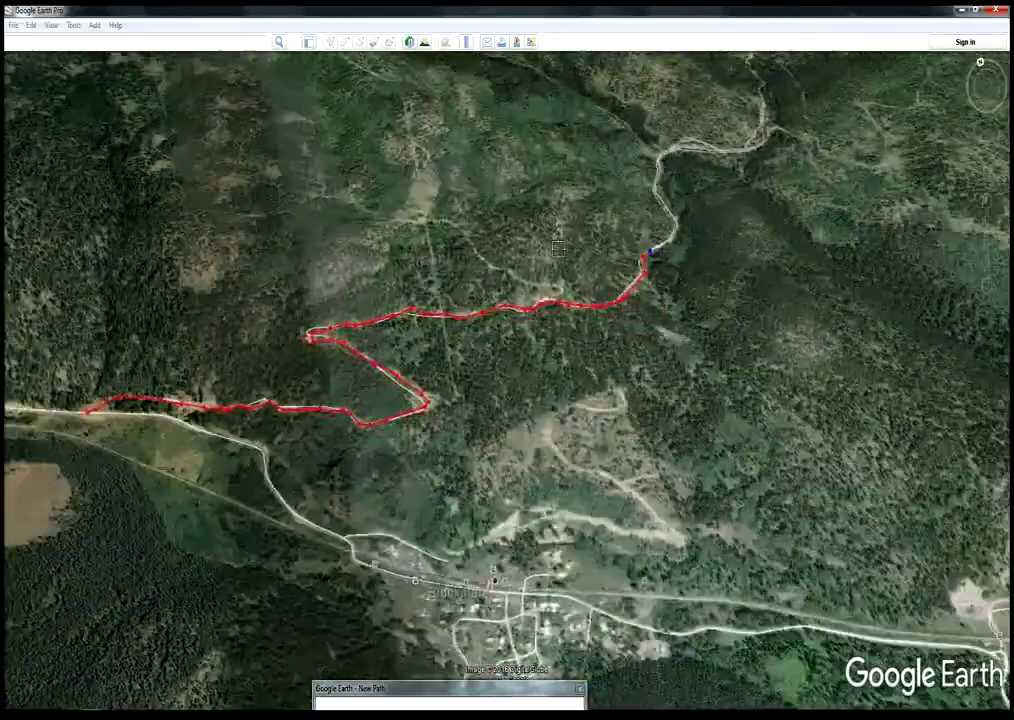
{"action": "scroll", "coordinate": [558, 248], "scroll_direction": "down", "scroll_amount": 3}
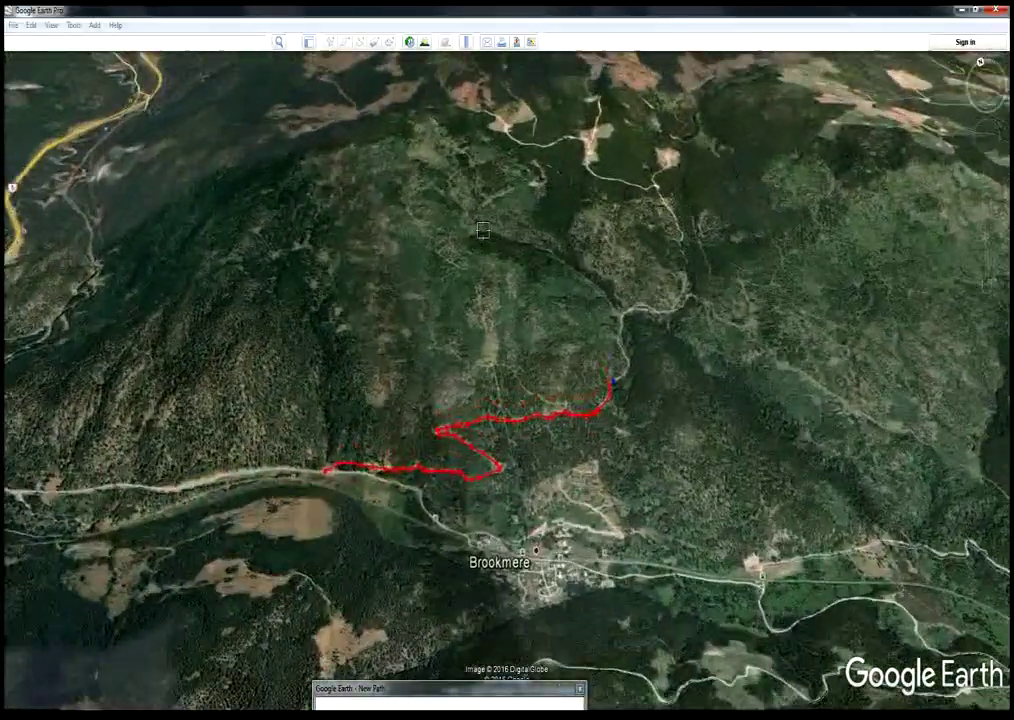
{"action": "scroll", "coordinate": [483, 231], "scroll_direction": "up", "scroll_amount": 3}
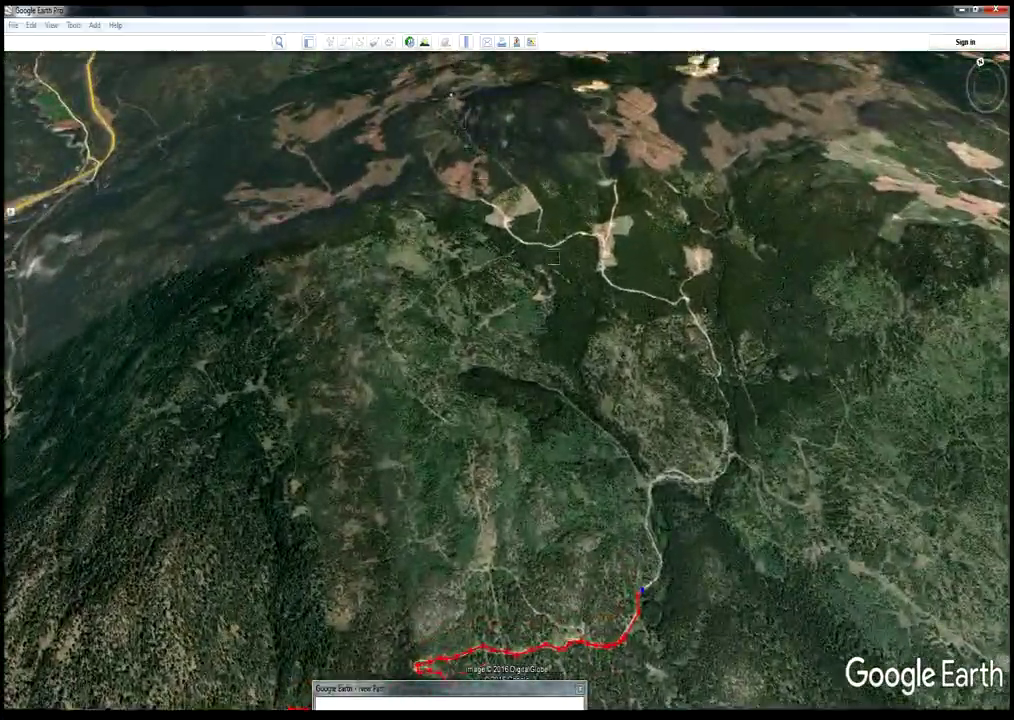
{"action": "scroll", "coordinate": [410, 610], "scroll_direction": "down", "scroll_amount": 3}
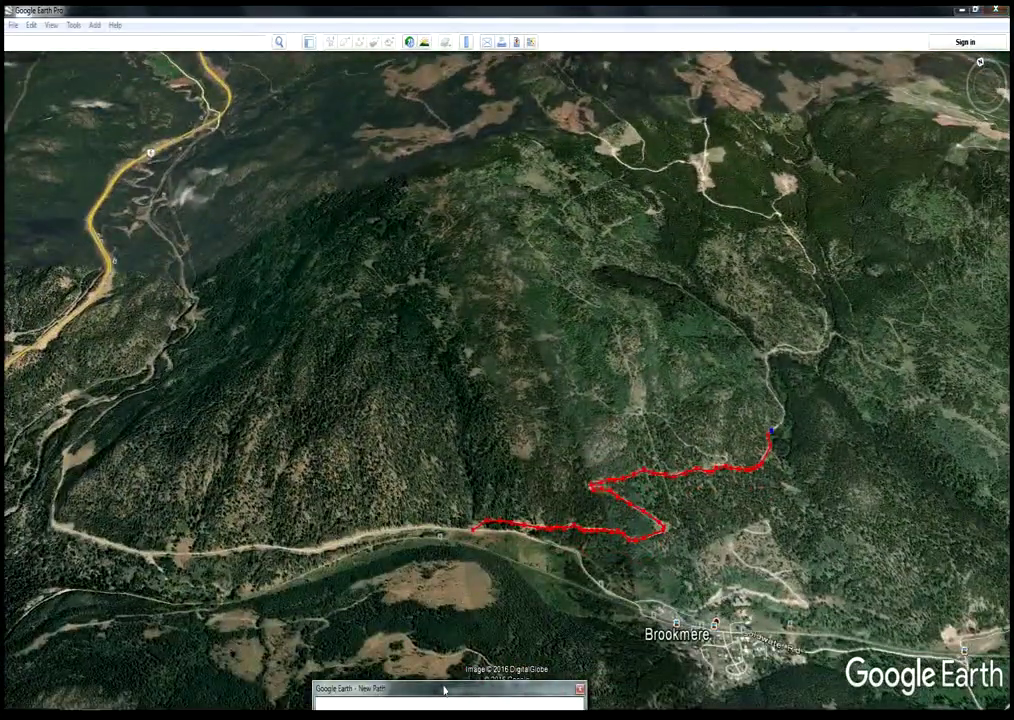
{"action": "left_click_drag", "start_coordinate": [320, 353], "coordinate": [306, 316]}
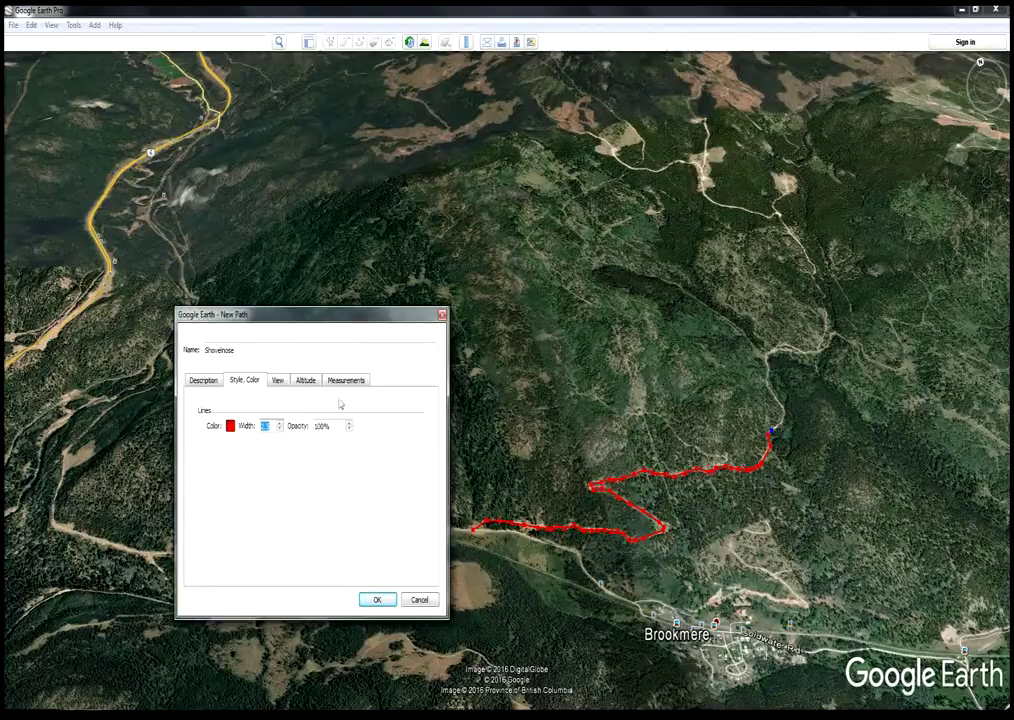
{"action": "left_click", "coordinate": [372, 600]}
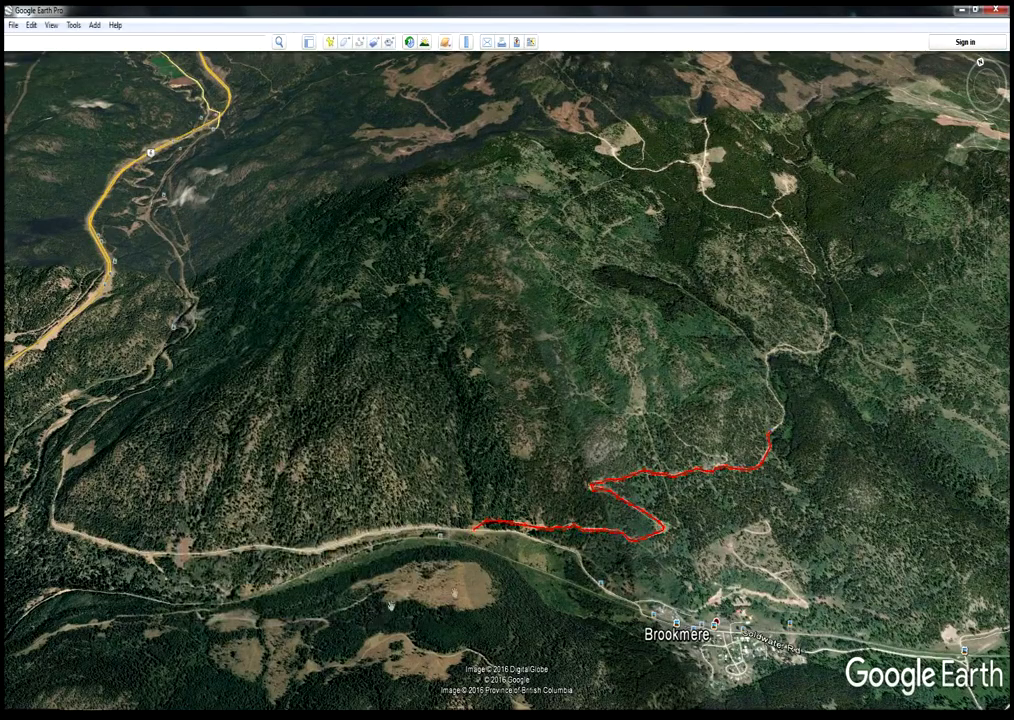
- Save the Shovelnose path as Shovelnose.kmz in the Downloads folder
{"action": "scroll", "coordinate": [546, 540], "scroll_direction": "up", "scroll_amount": 5}
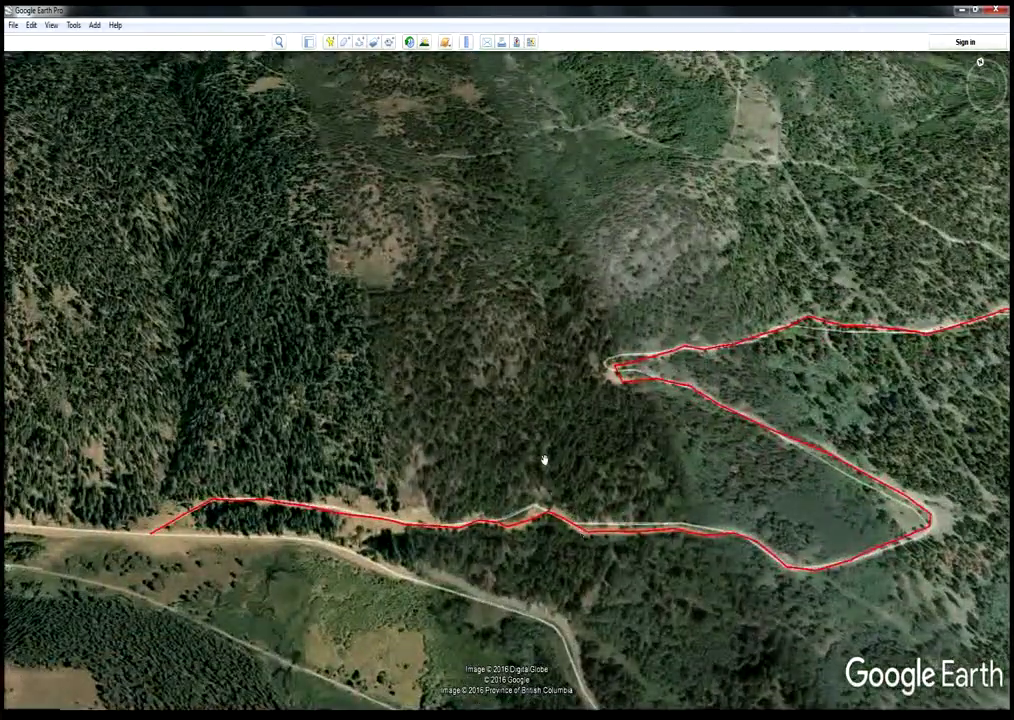
{"action": "scroll", "coordinate": [543, 451], "scroll_direction": "up", "scroll_amount": 2}
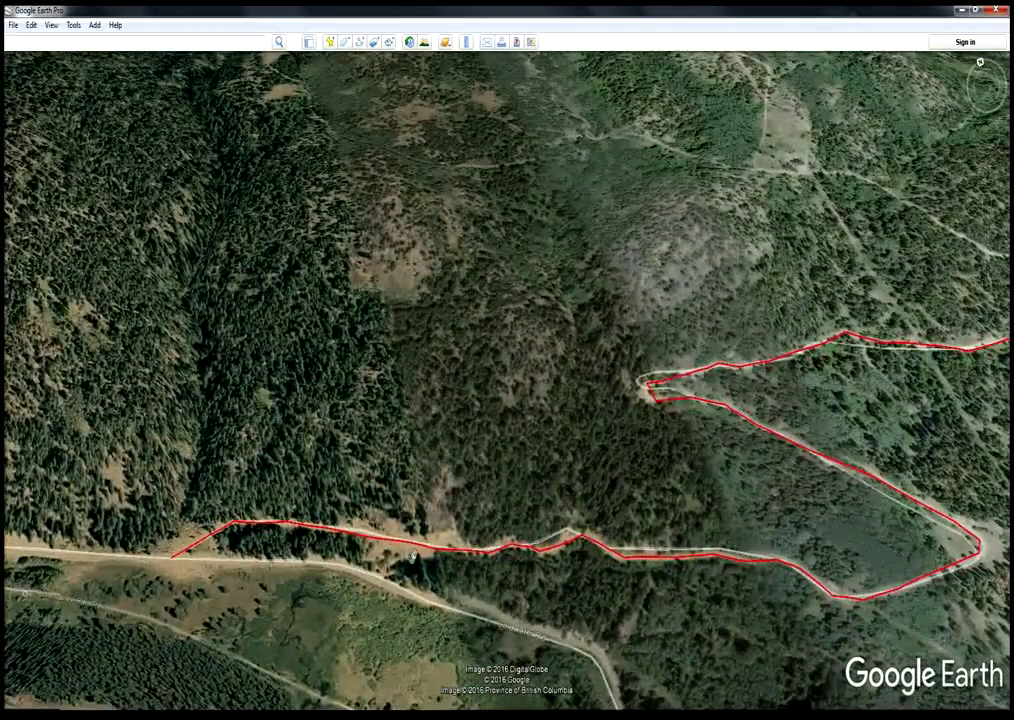
{"action": "left_click_drag", "start_coordinate": [414, 548], "coordinate": [570, 464]}
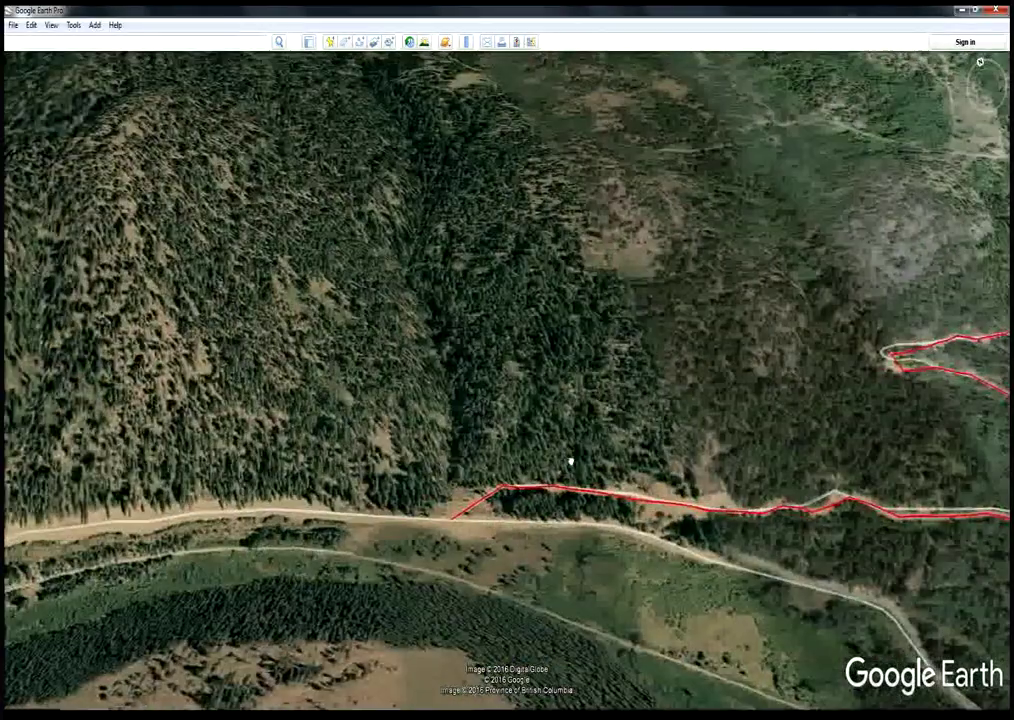
{"action": "left_click", "coordinate": [15, 26]}
{"action": "mouse_move", "coordinate": [30, 59]}
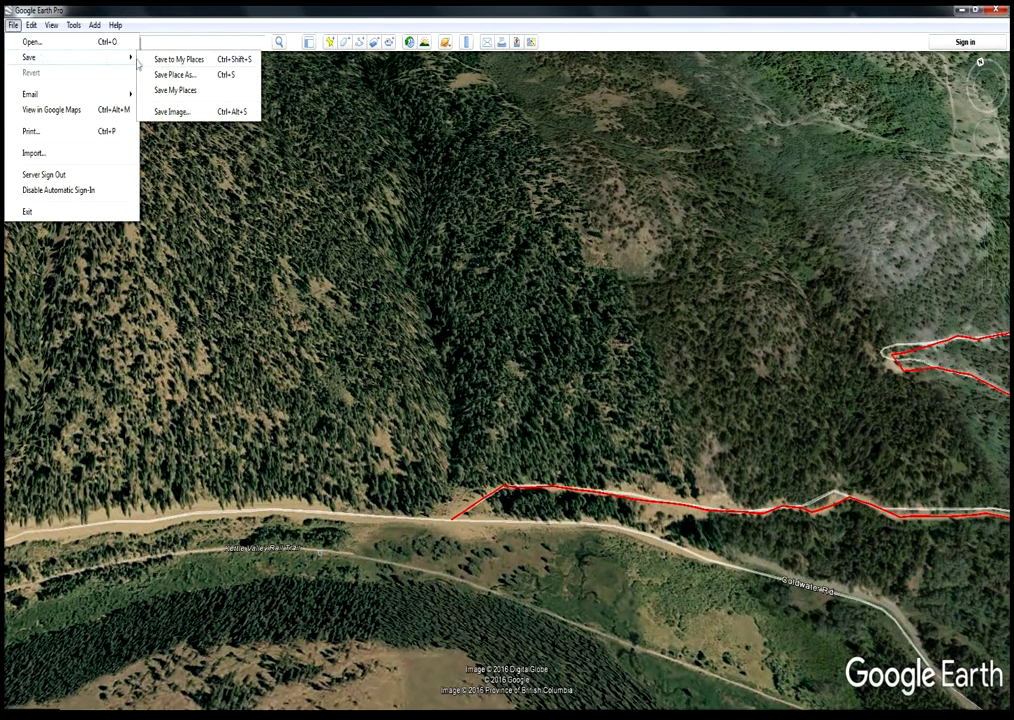
{"action": "left_click", "coordinate": [175, 76]}
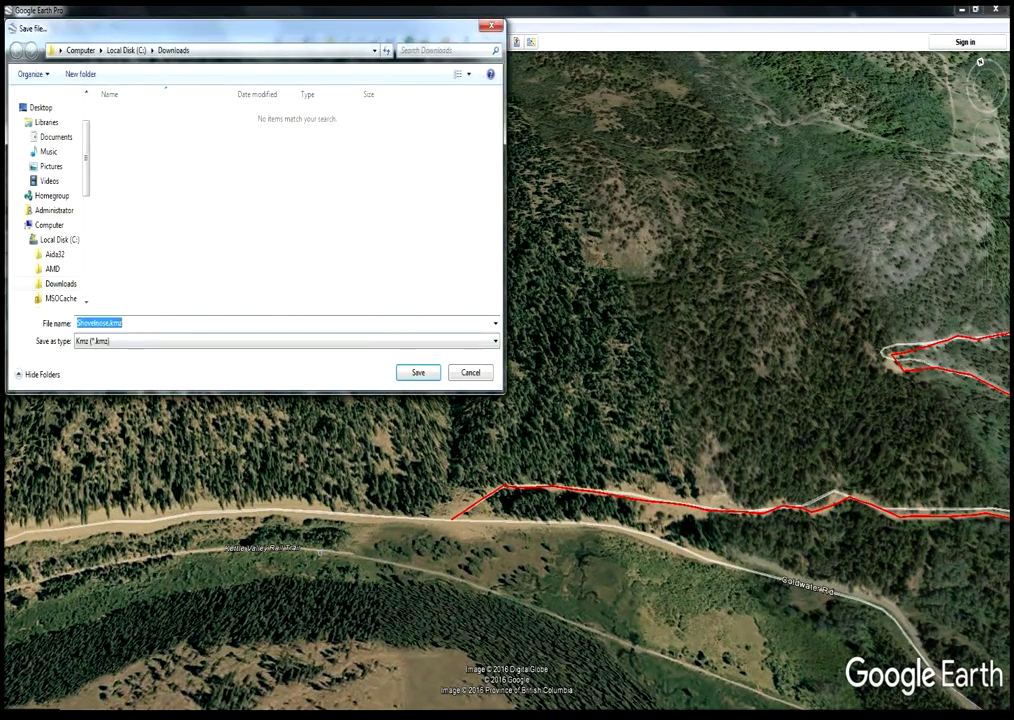
{"action": "key", "text": "Tab"}
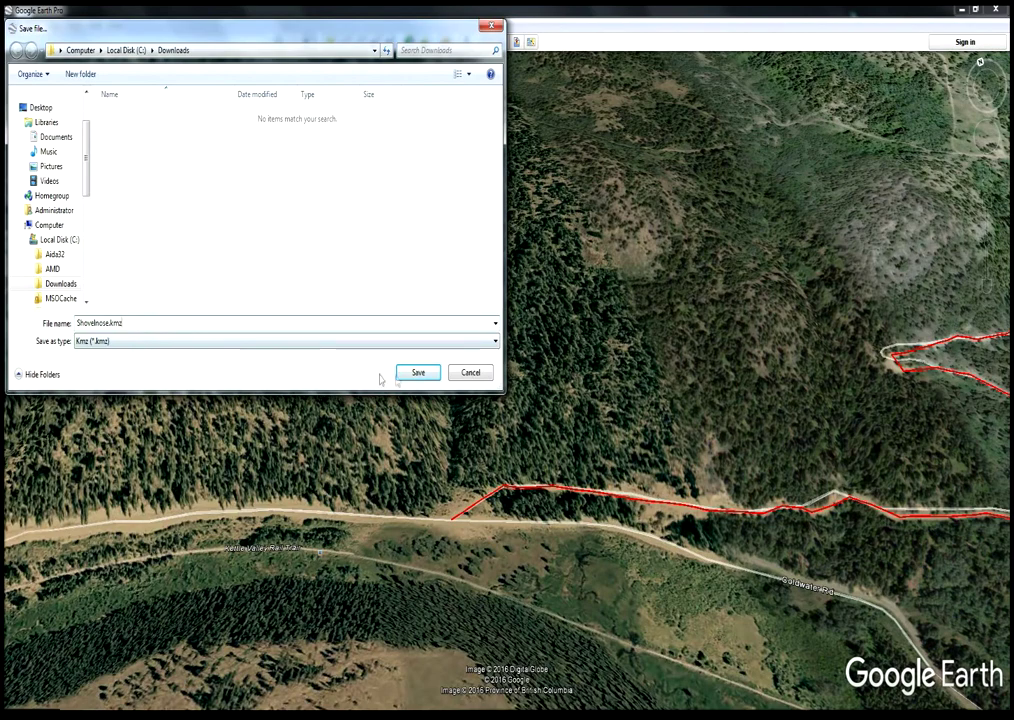
{"action": "left_click", "coordinate": [415, 376]}
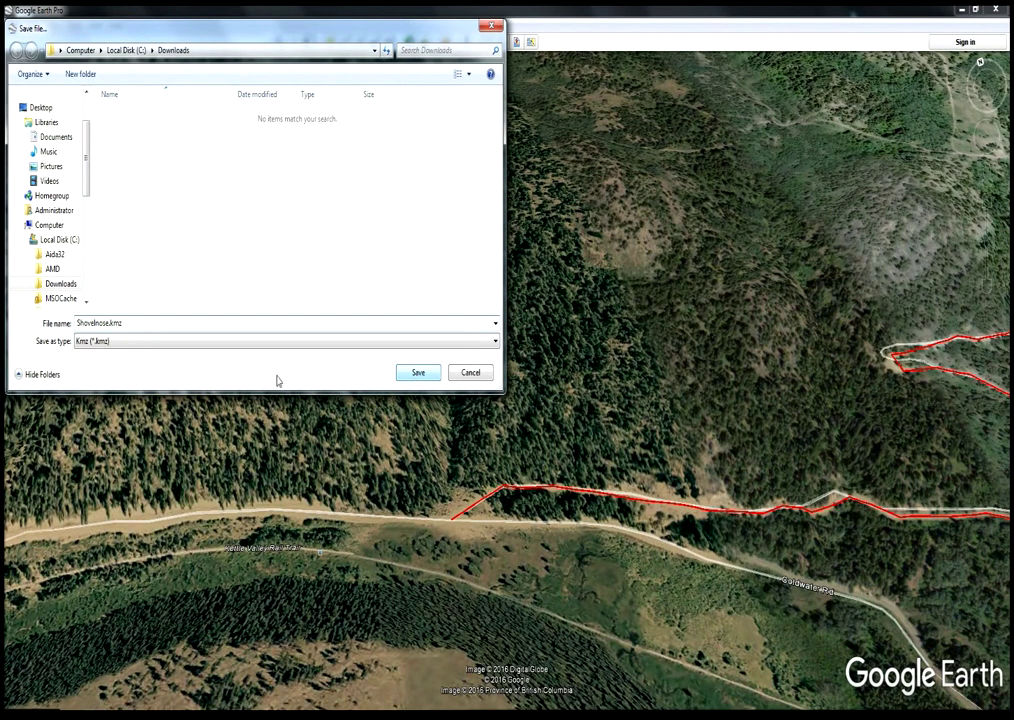
{"action": "left_click", "coordinate": [416, 374]}
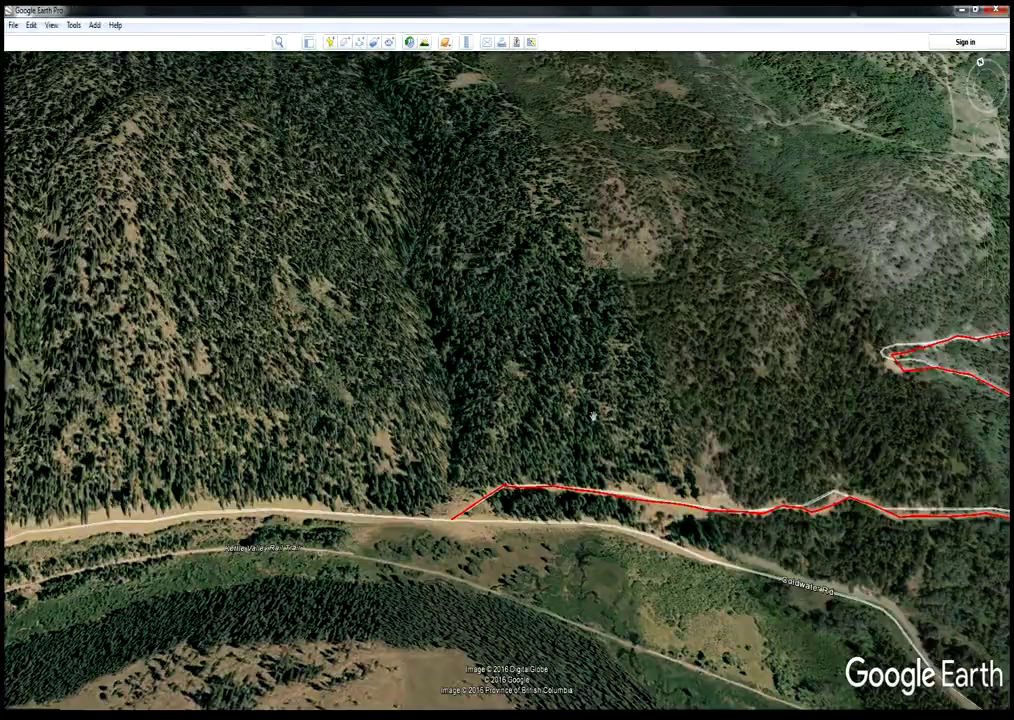
- Delete the red Shovelnose path from the map and confirm the deletion
{"action": "scroll", "coordinate": [640, 330], "scroll_direction": "down", "scroll_amount": 4}
{"action": "scroll", "coordinate": [638, 364], "scroll_direction": "down", "scroll_amount": 2}
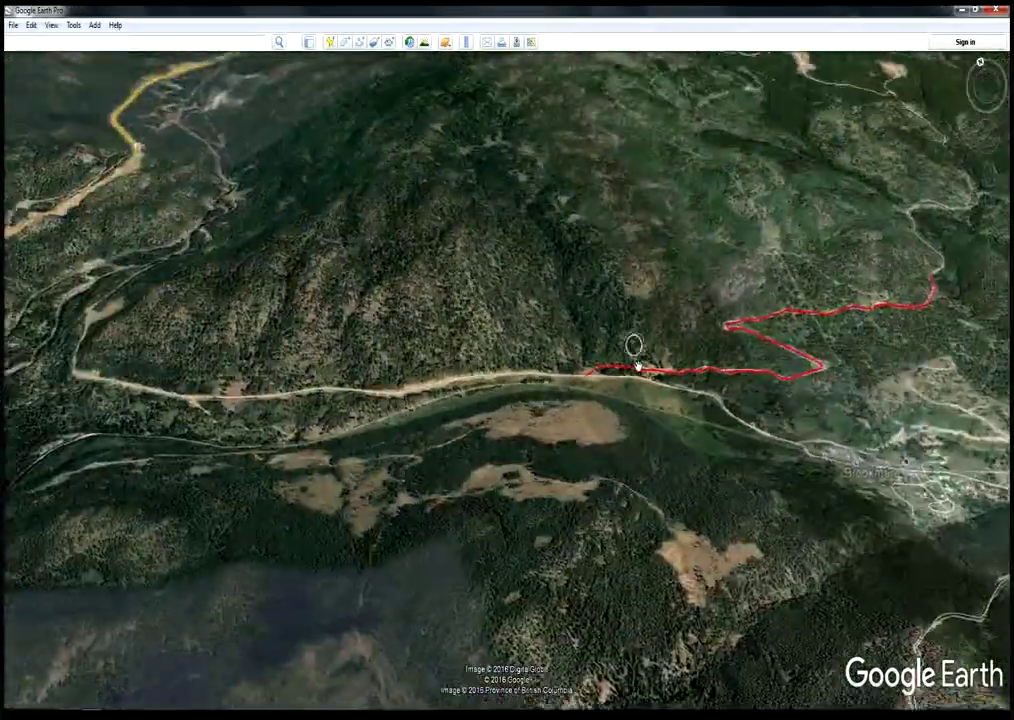
{"action": "scroll", "coordinate": [643, 330], "scroll_direction": "up", "scroll_amount": 3}
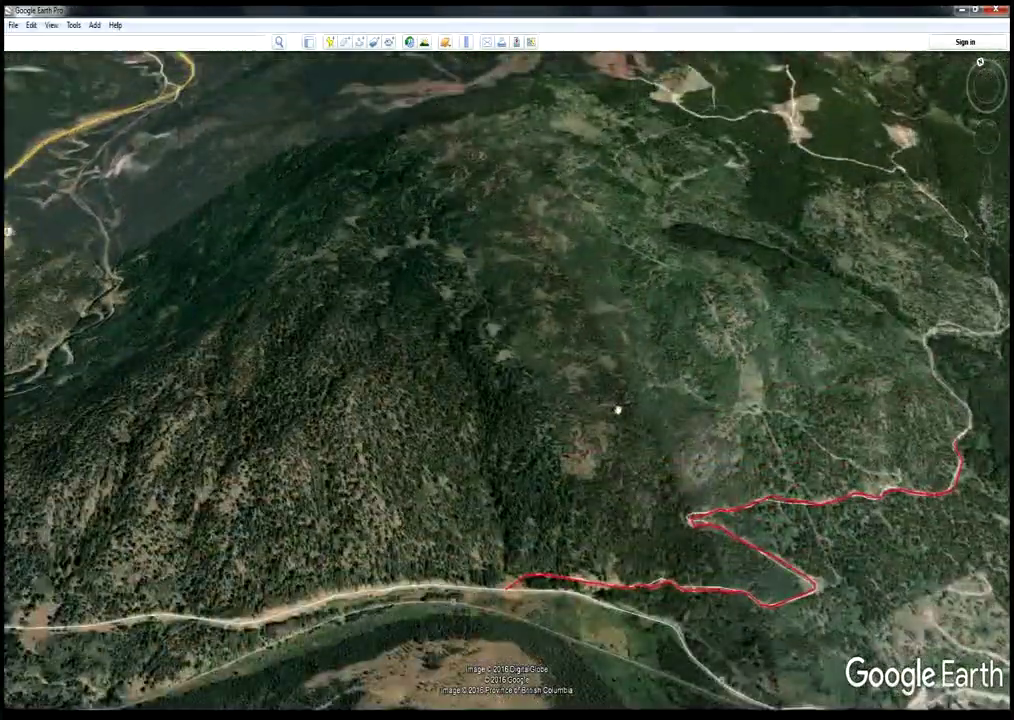
{"action": "right_click", "coordinate": [609, 588]}
{"action": "left_click", "coordinate": [652, 415]}
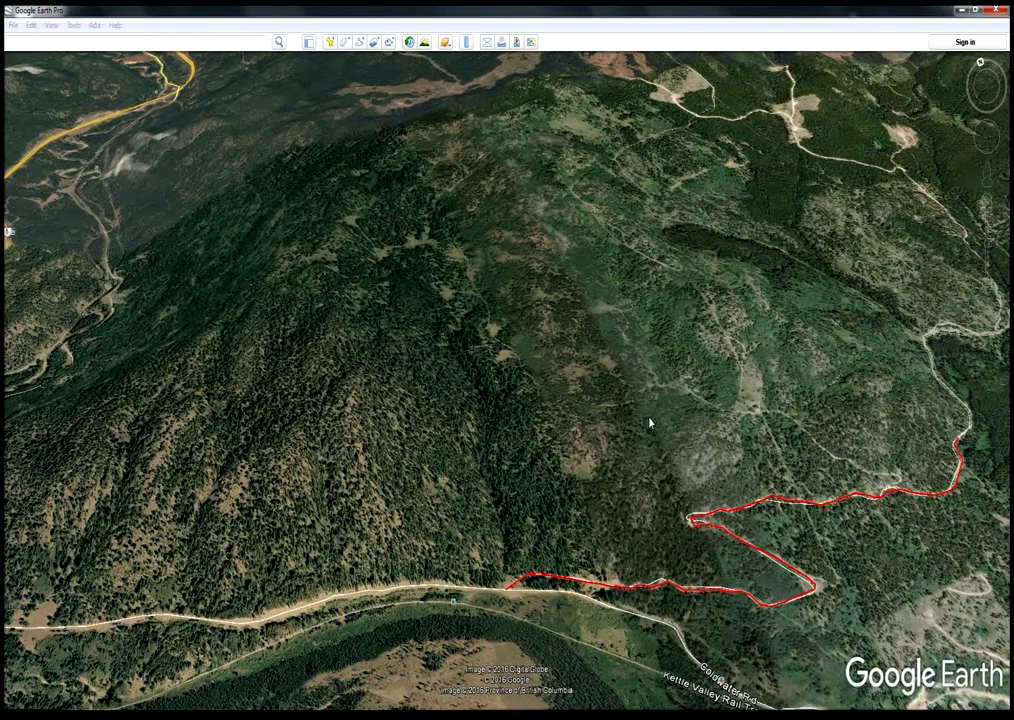
{"action": "left_click", "coordinate": [518, 384]}
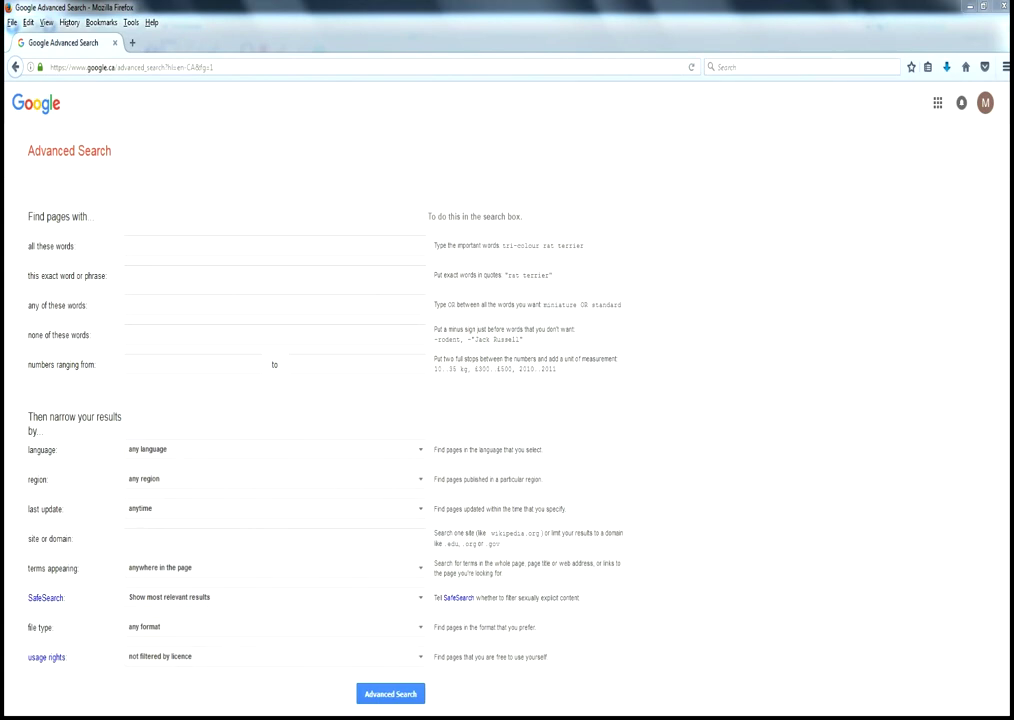
- In Firefox, search Google for the exact phrase "easy gps" and open the EasyGPS website
{"action": "left_click", "coordinate": [130, 275]}
{"action": "type", "text": "easy gp"}
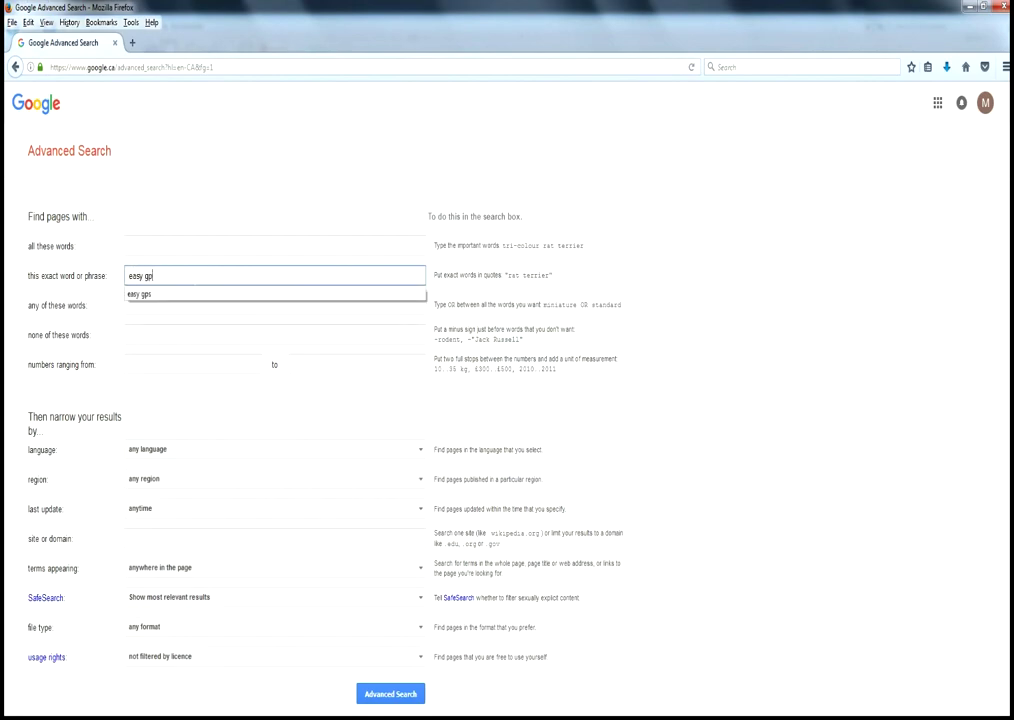
{"action": "type", "text": "s"}
{"action": "key", "text": "Return"}
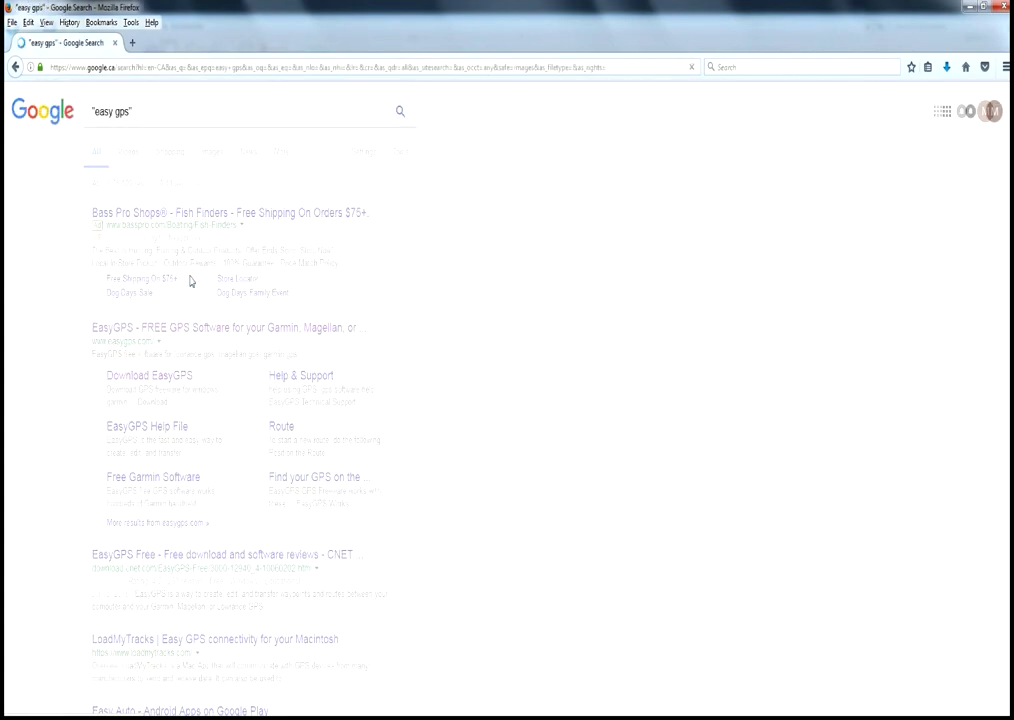
{"action": "left_click", "coordinate": [165, 328]}
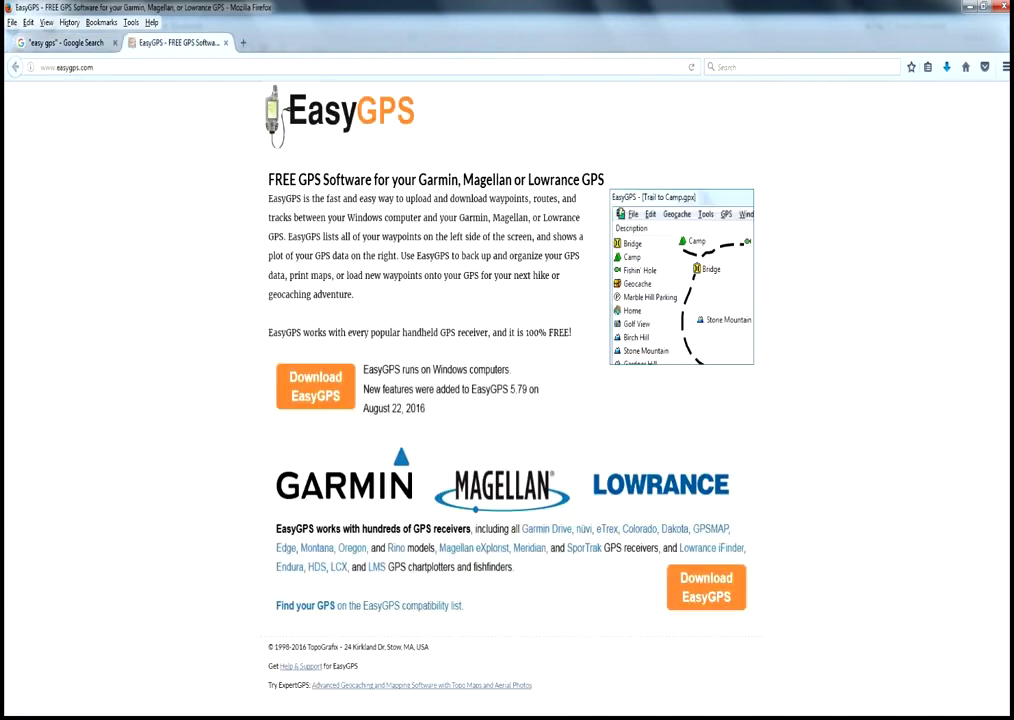
{"action": "left_click_drag", "start_coordinate": [543, 136], "coordinate": [525, 218]}
- Launch the installed EasyGPS program
{"action": "left_click", "coordinate": [33, 713]}
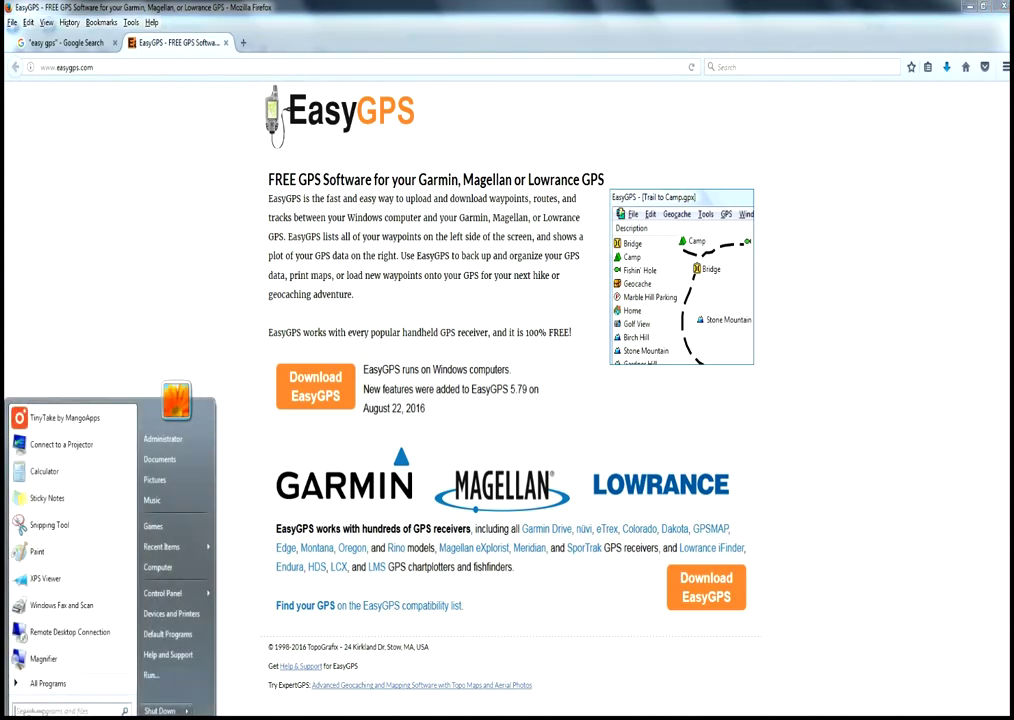
{"action": "left_click", "coordinate": [35, 688]}
{"action": "left_click", "coordinate": [45, 450]}
{"action": "left_click", "coordinate": [42, 456]}
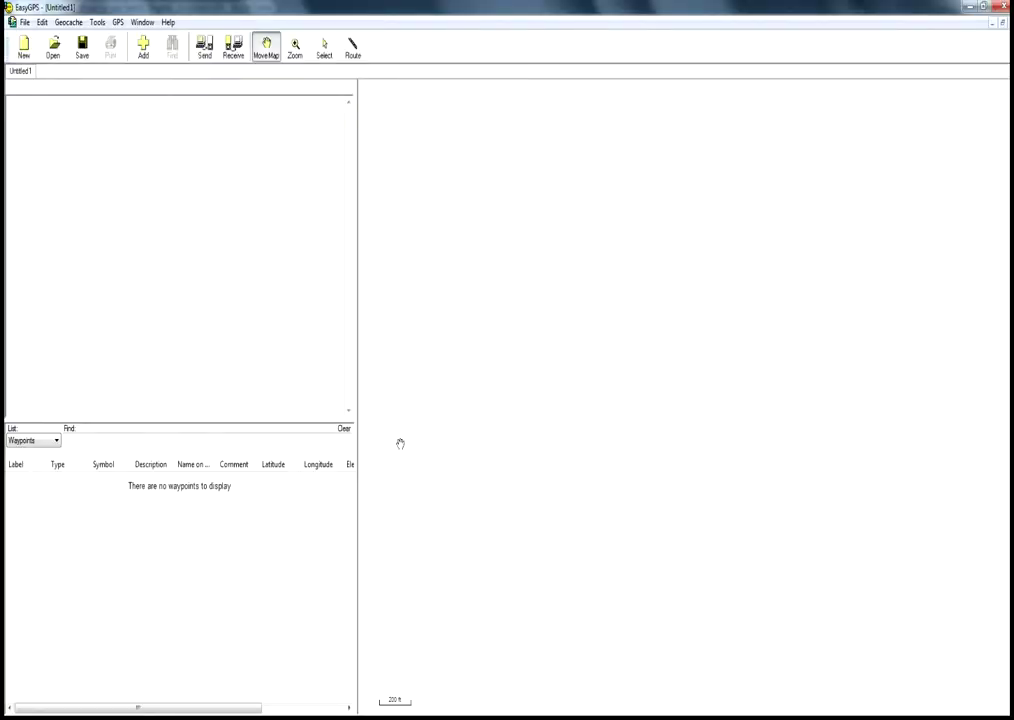
{"action": "left_click_drag", "start_coordinate": [359, 432], "coordinate": [437, 430]}
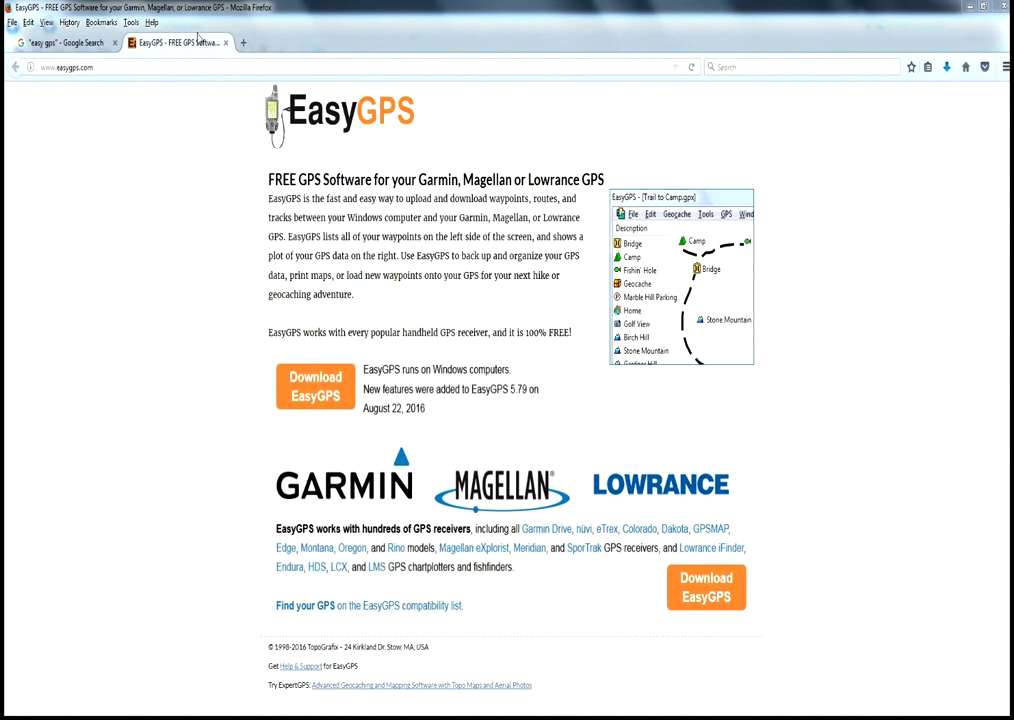
- Back in Firefox, close the EasyGPS page and use GPS Visualizer to convert Shovelnose.kmz to GPX format
{"action": "left_click", "coordinate": [226, 43]}
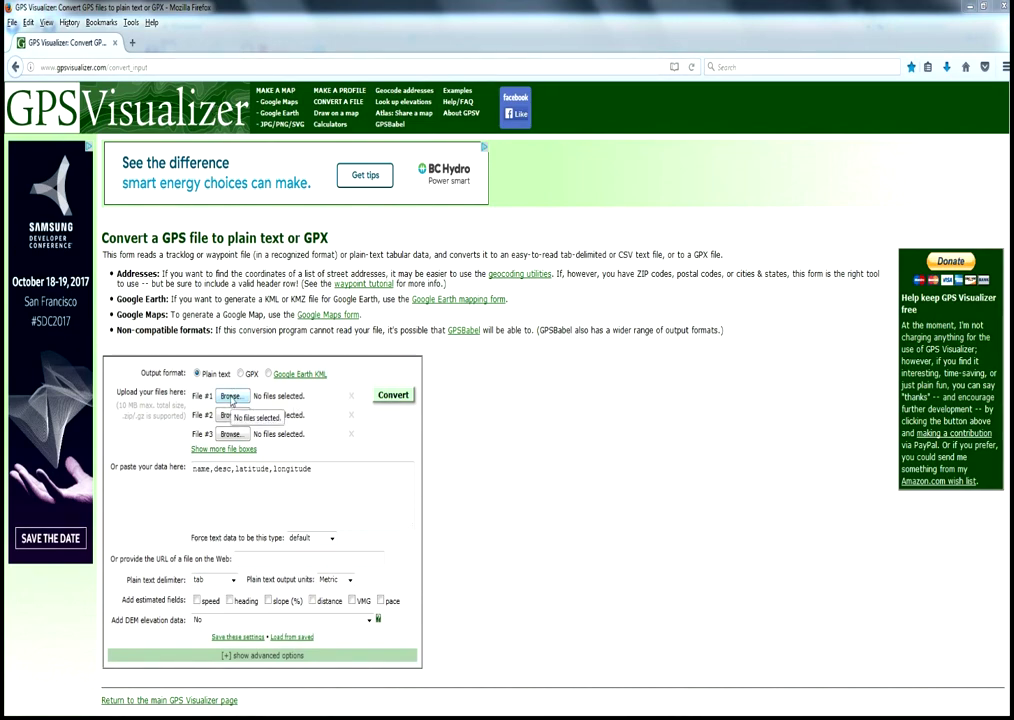
{"action": "left_click", "coordinate": [229, 397]}
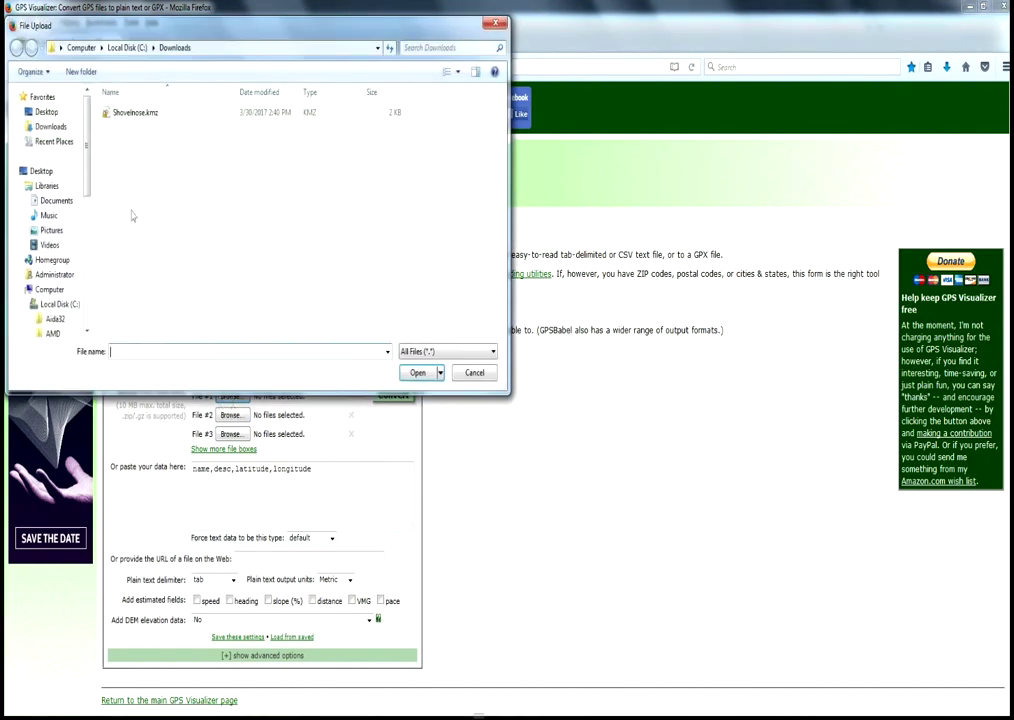
{"action": "double_click", "coordinate": [133, 113]}
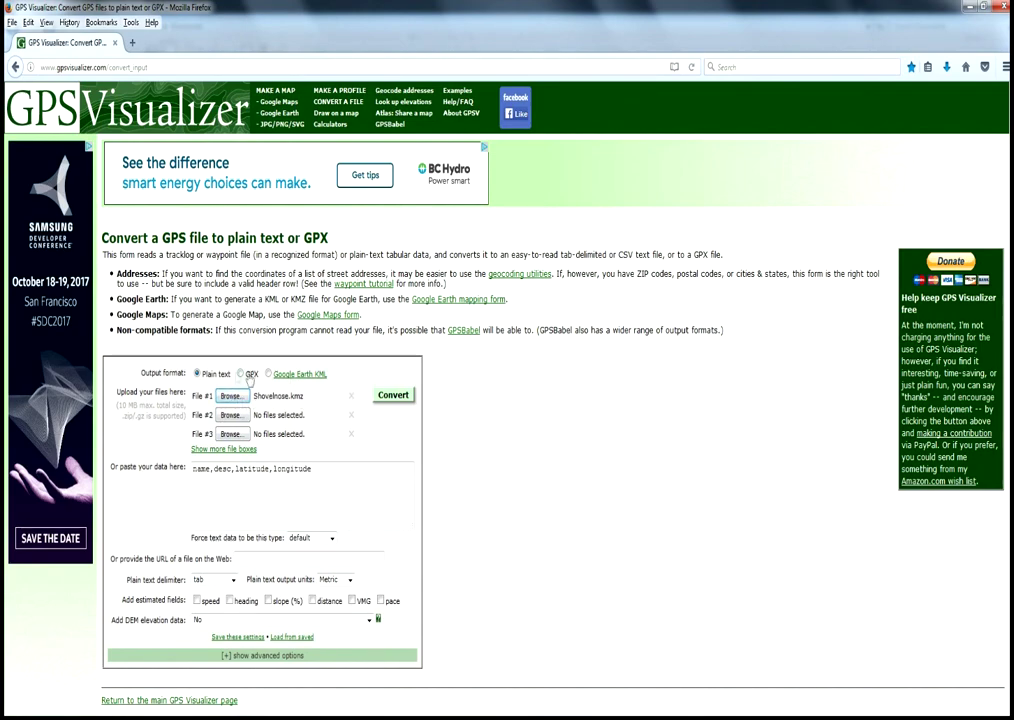
{"action": "left_click", "coordinate": [241, 374]}
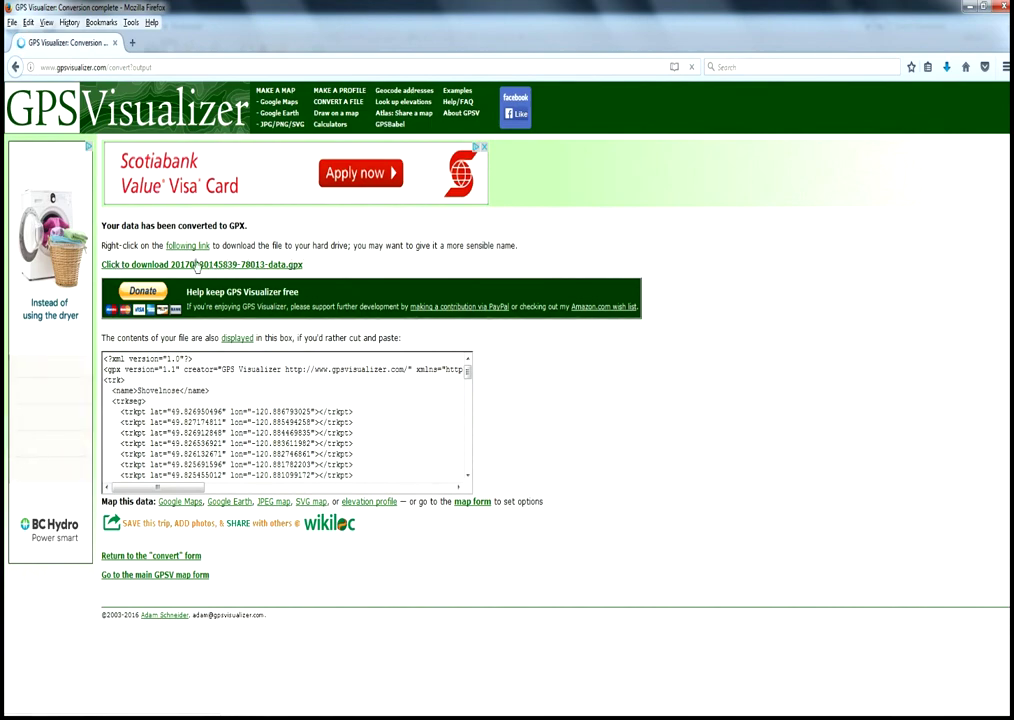
- Save the converted GPX file from its download link as Shovelnose.gpx in the Downloads folder
{"action": "right_click", "coordinate": [195, 267]}
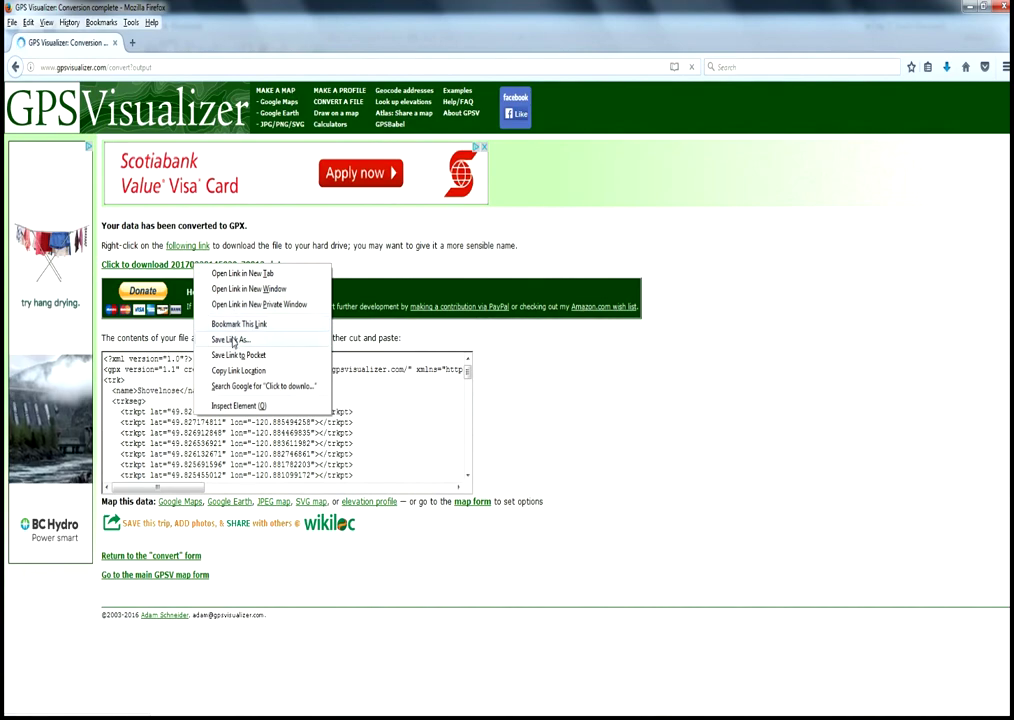
{"action": "left_click", "coordinate": [232, 340]}
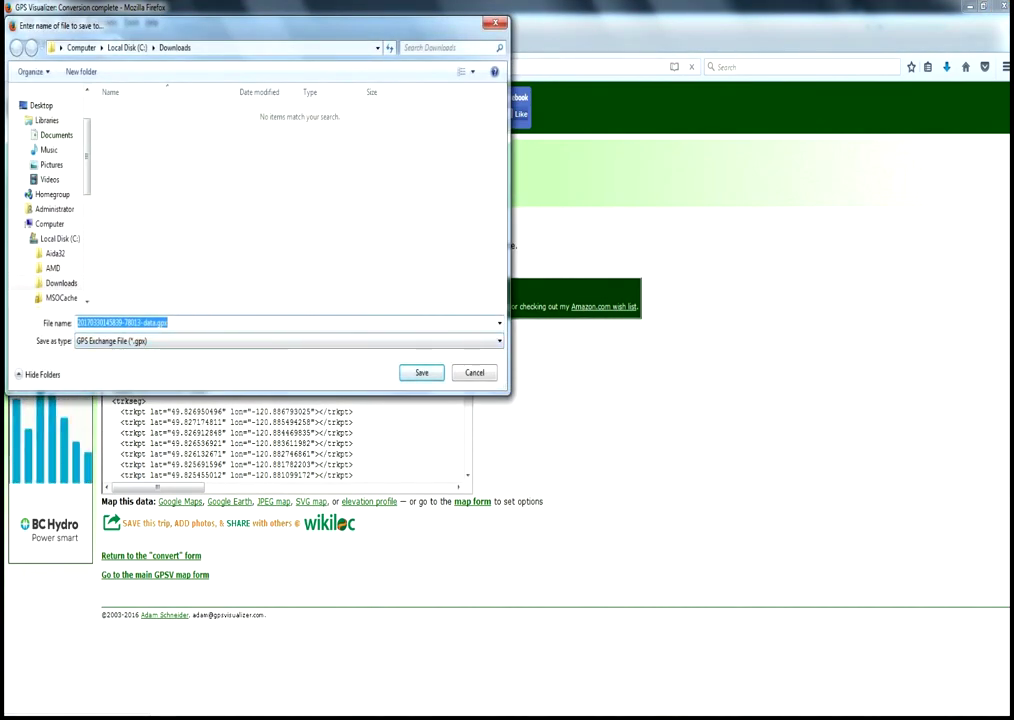
{"action": "type", "text": "Sh"}
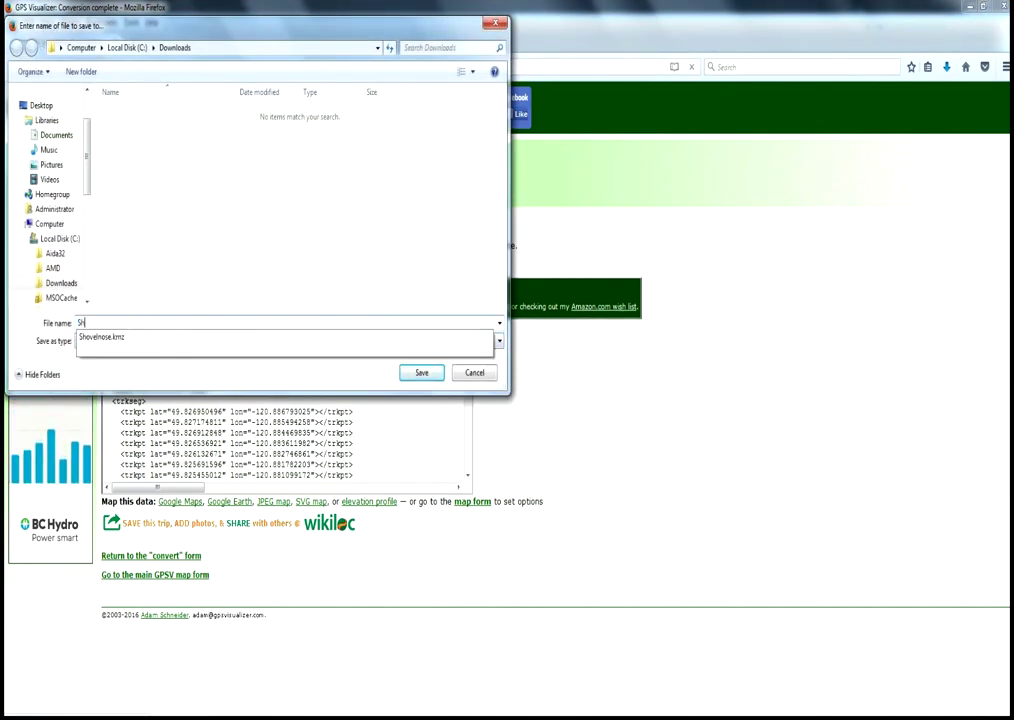
{"action": "type", "text": "ovelnose"}
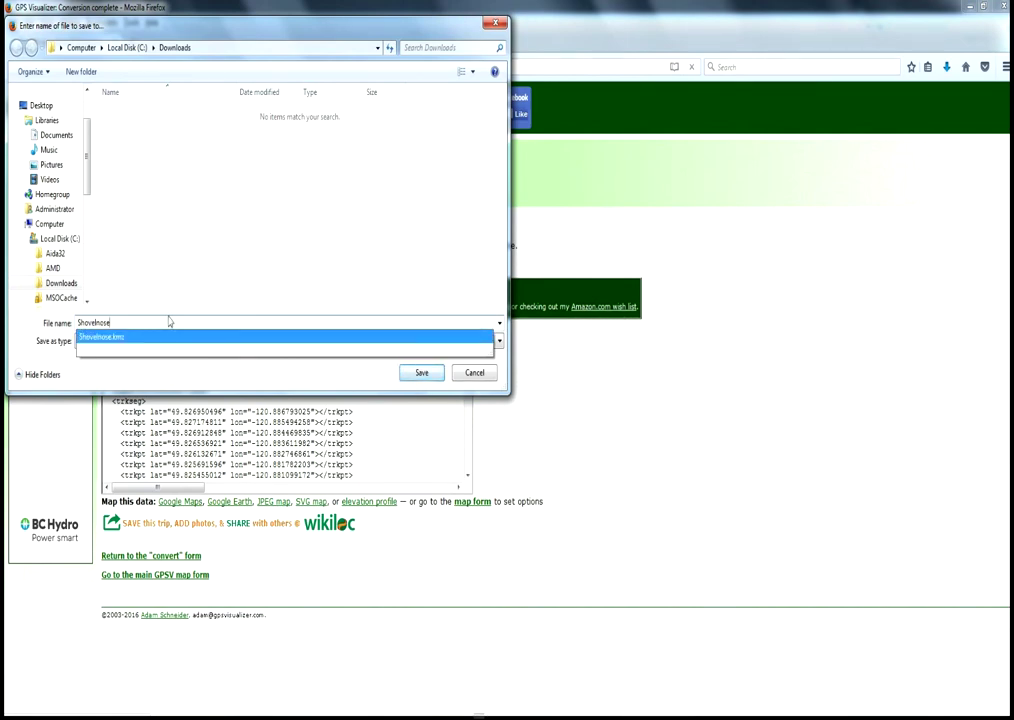
{"action": "type", "text": ".gpx"}
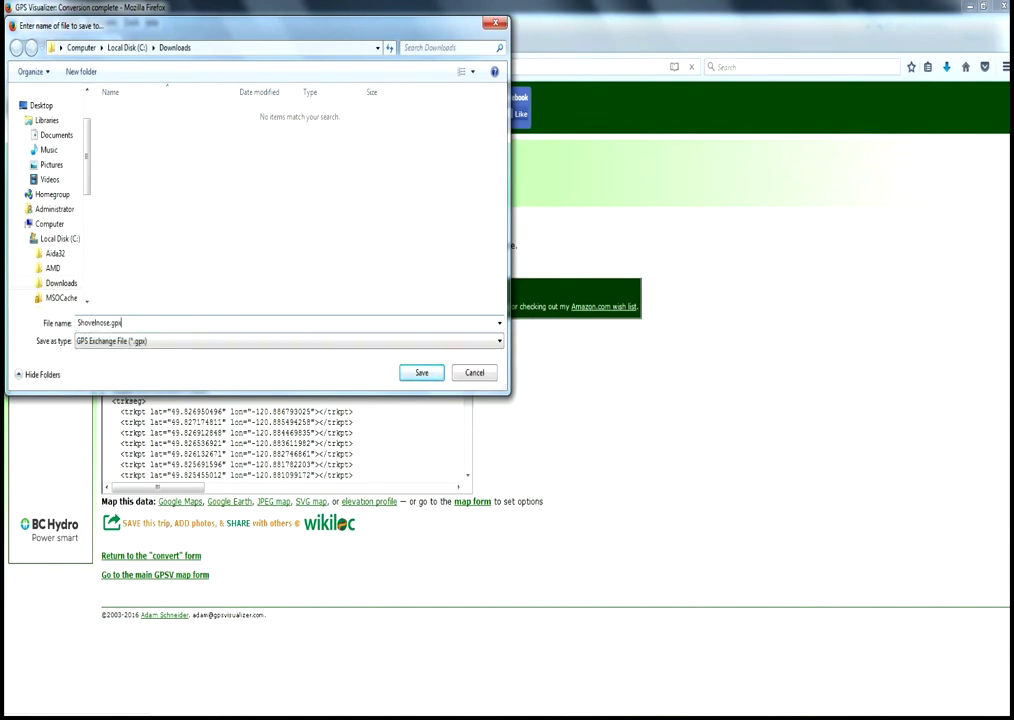
{"action": "left_click", "coordinate": [418, 376]}
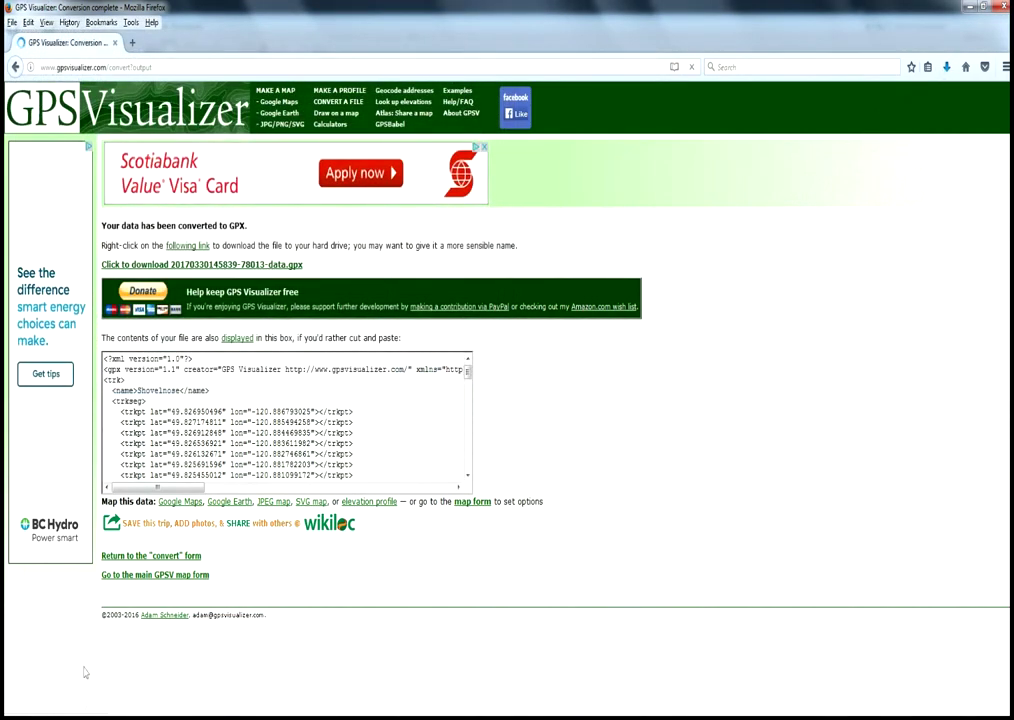
- Switch to the Downloads folder in Windows Explorer and open Shovelnose.gpx in EasyGPS to inspect the track on the map
{"action": "key", "text": "alt+Tab"}
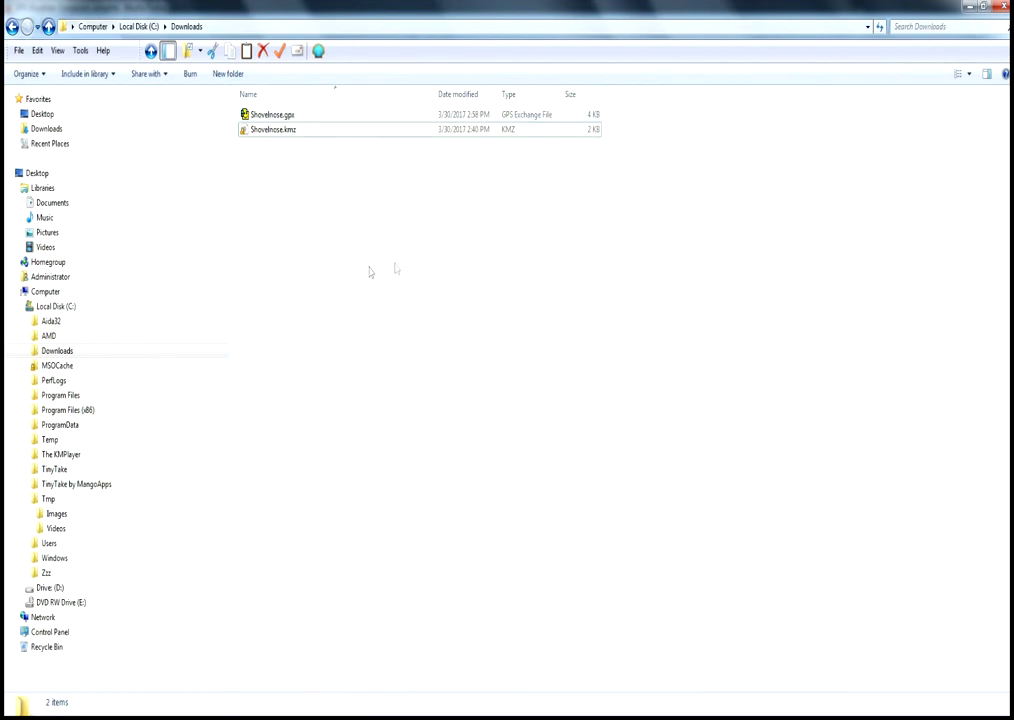
{"action": "double_click", "coordinate": [258, 117]}
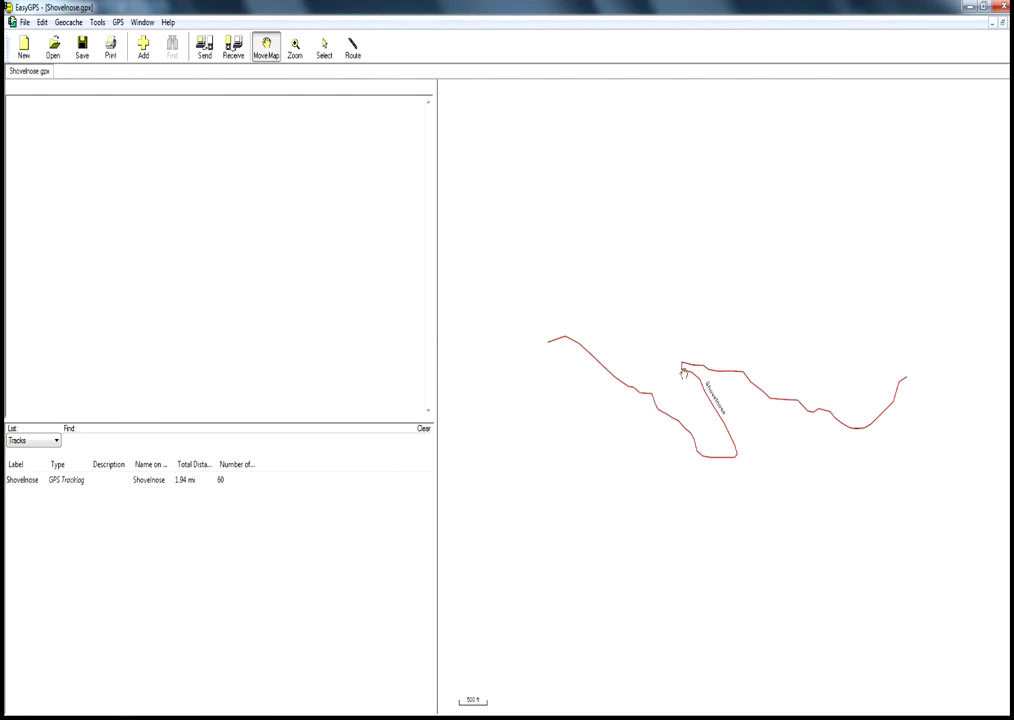
{"action": "scroll", "coordinate": [683, 368], "scroll_direction": "down", "scroll_amount": 1}
{"action": "scroll", "coordinate": [683, 368], "scroll_direction": "up", "scroll_amount": 2}
{"action": "scroll", "coordinate": [683, 368], "scroll_direction": "down", "scroll_amount": 1}
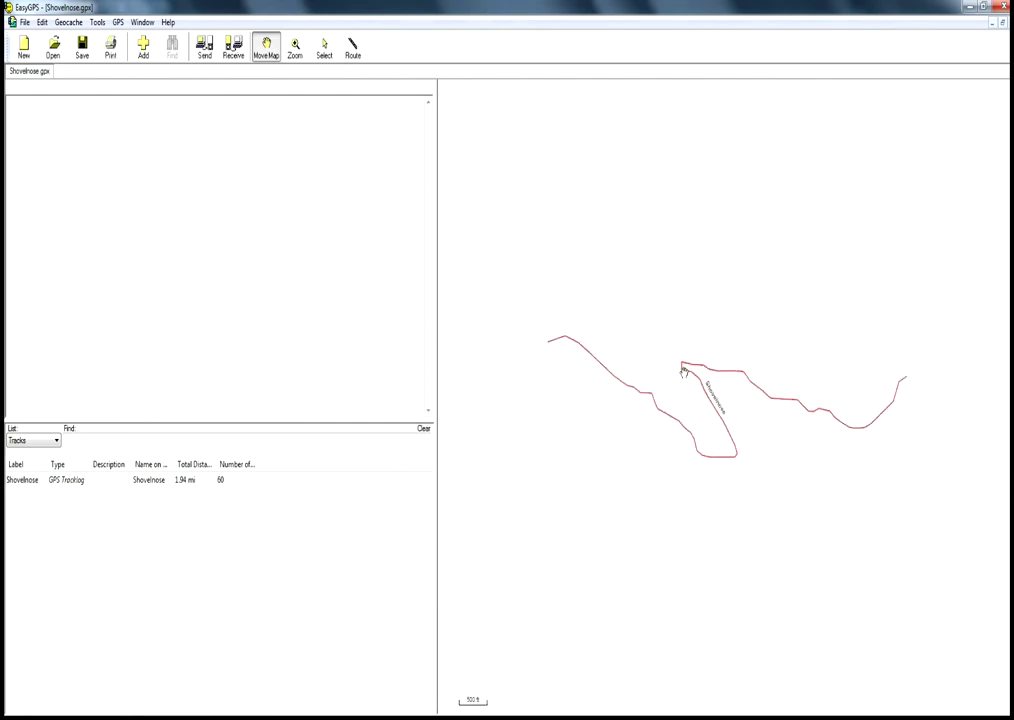
{"action": "left_click_drag", "start_coordinate": [640, 410], "coordinate": [692, 428]}
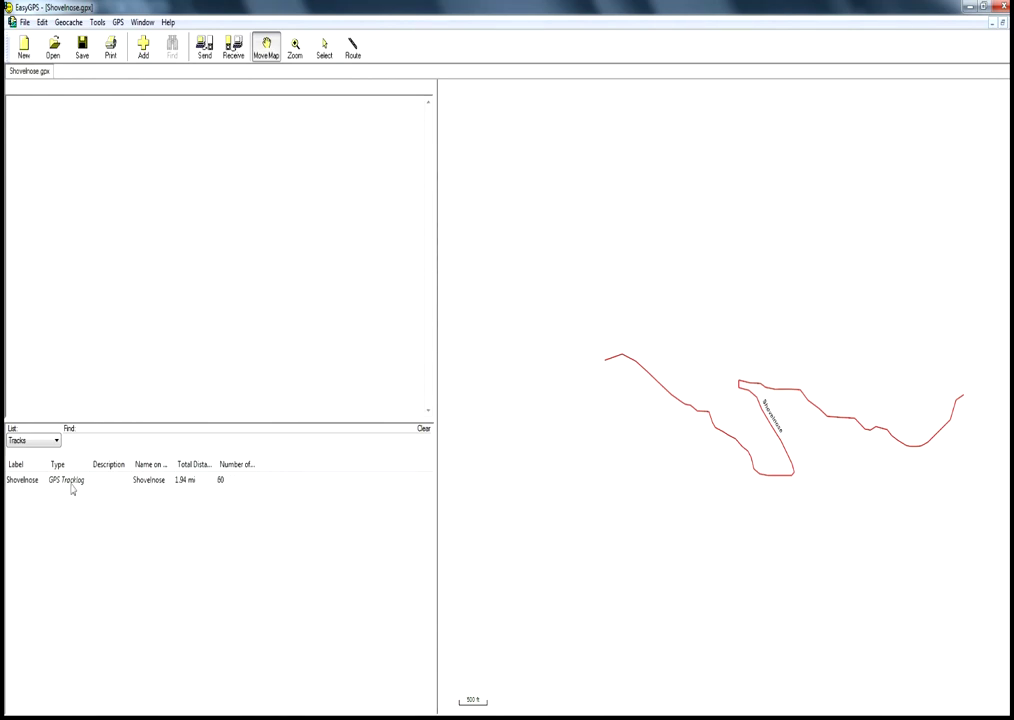
- Select the Shovelnose track, view the receiver manufacturers and models offered for sending it to a GPS, and cancel without adding a receiver
{"action": "left_click", "coordinate": [39, 486]}
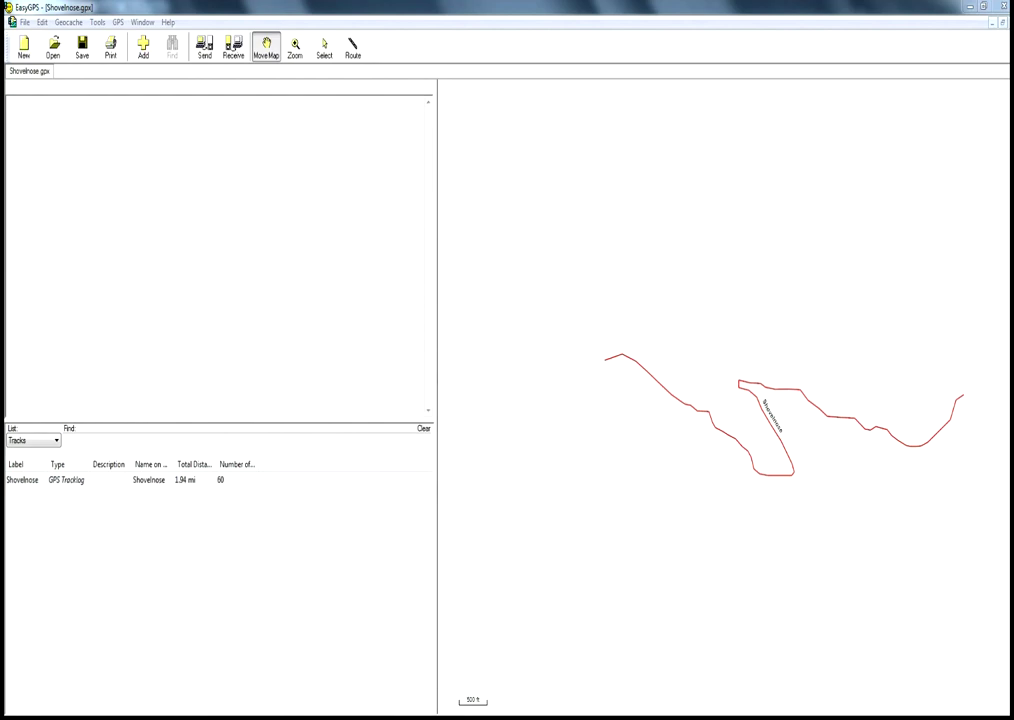
{"action": "left_click", "coordinate": [205, 50]}
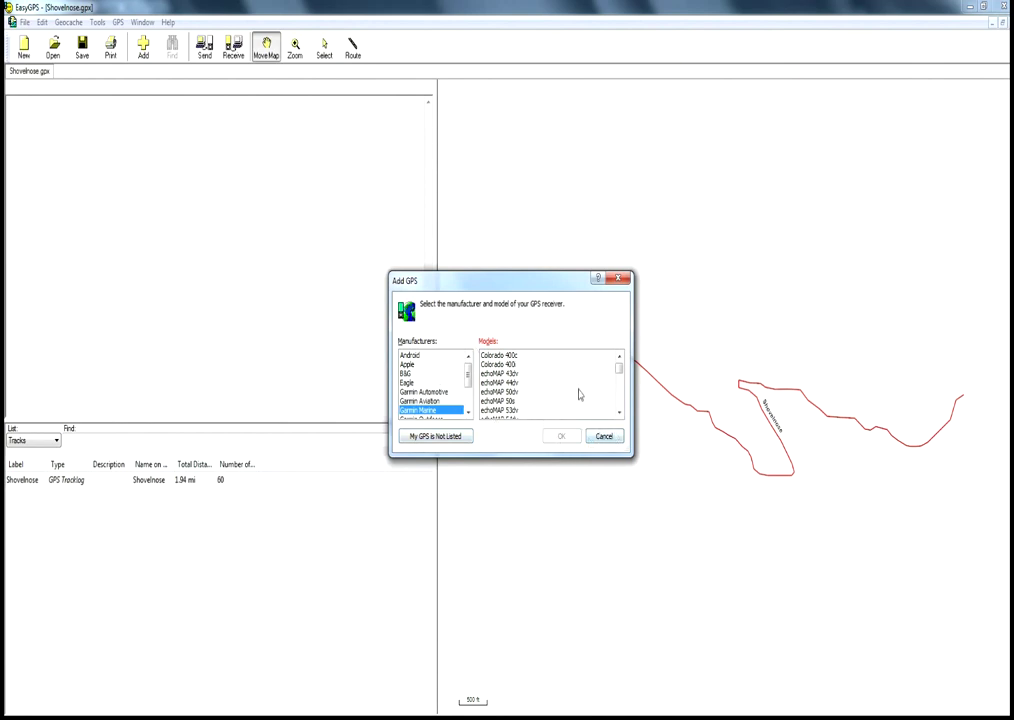
{"action": "left_click", "coordinate": [604, 437]}
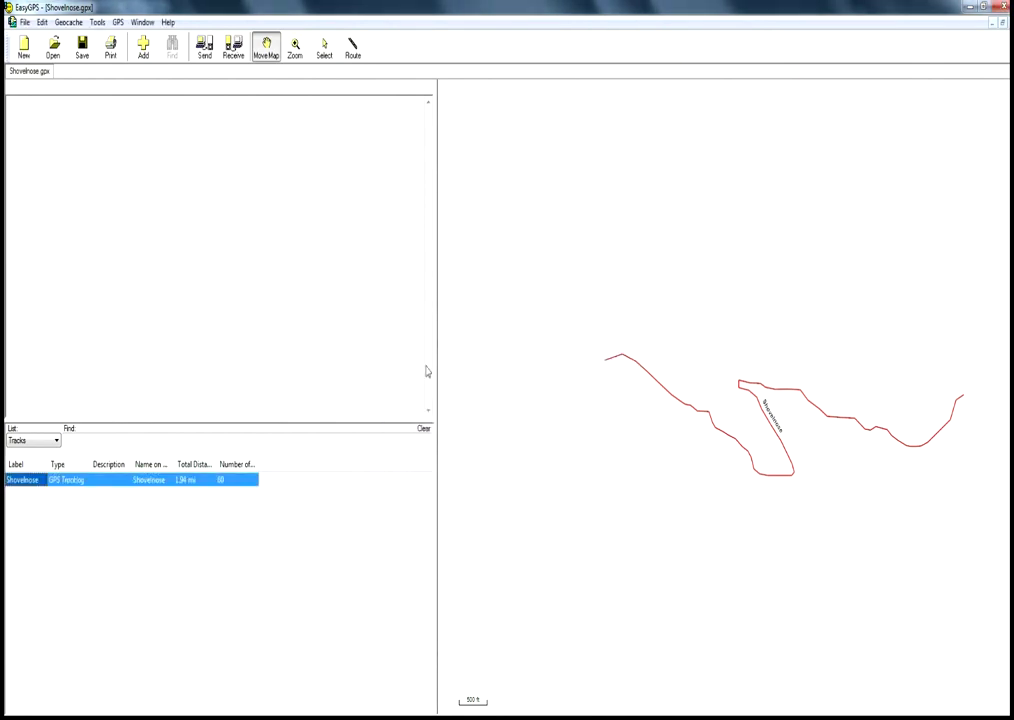